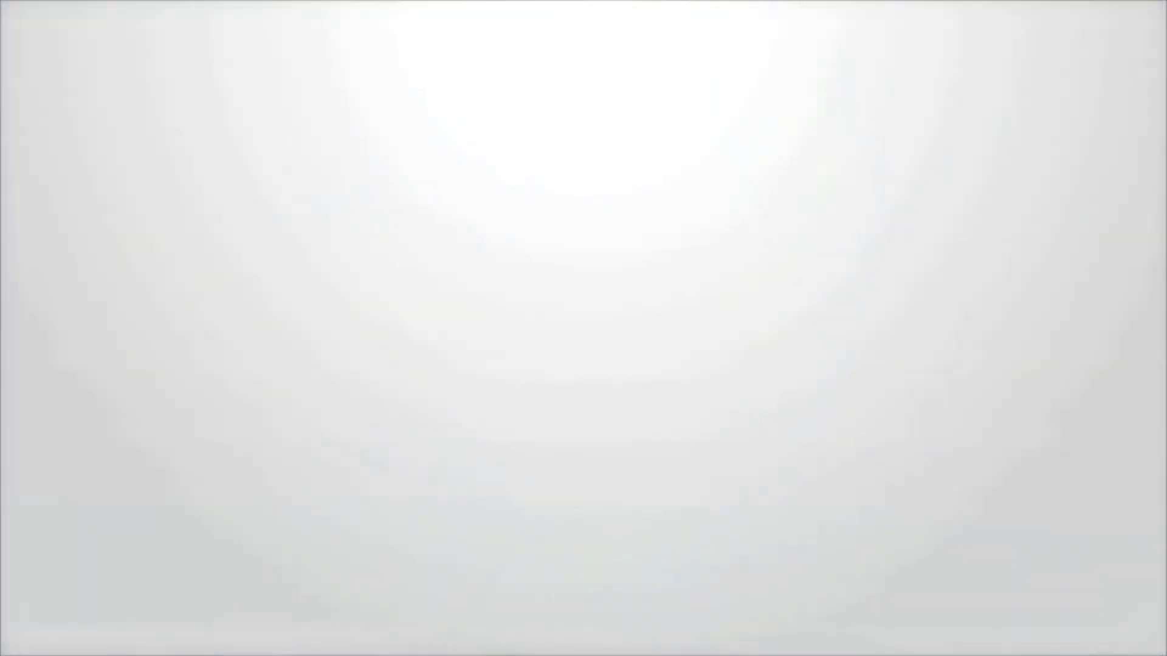
# Import the recent drawing '20 - 12 bend.dxf' with 'Vectorize truetype text' unchecked
pyautogui.click(101, 43)
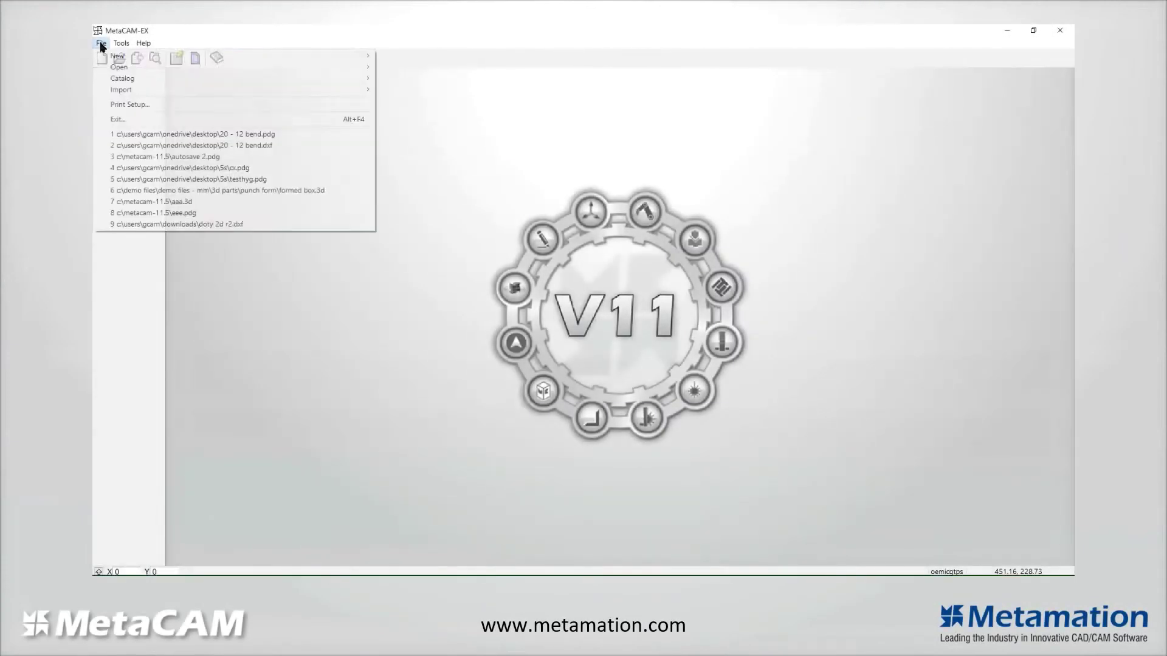
pyautogui.click(140, 146)
pyautogui.click(277, 283)
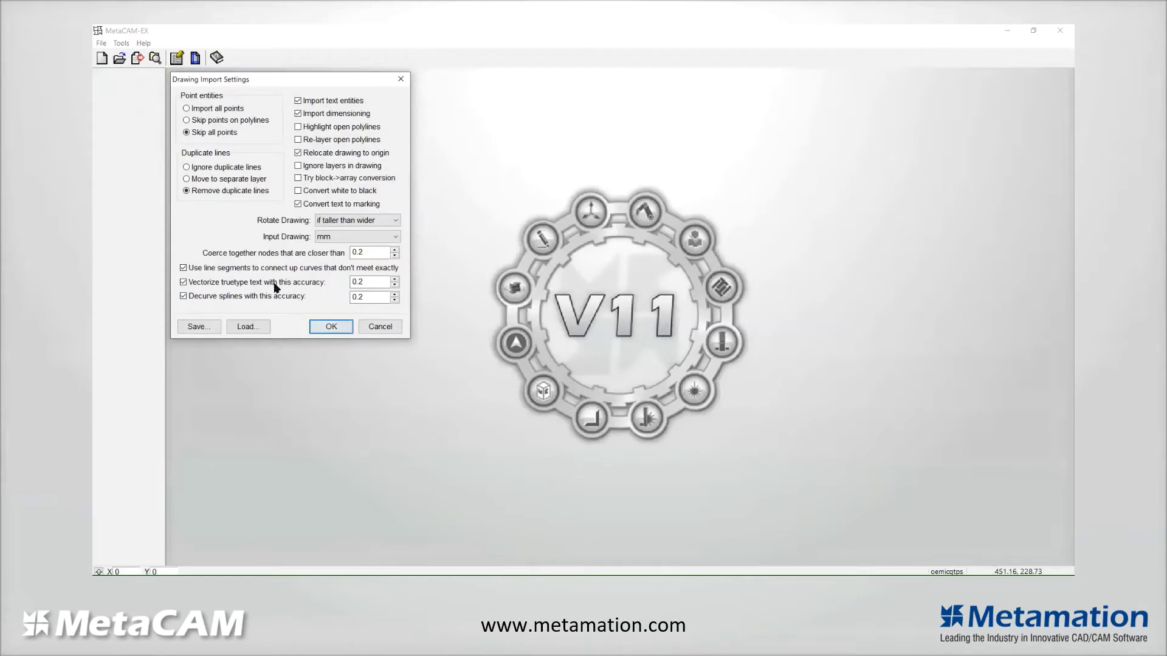
pyautogui.click(329, 333)
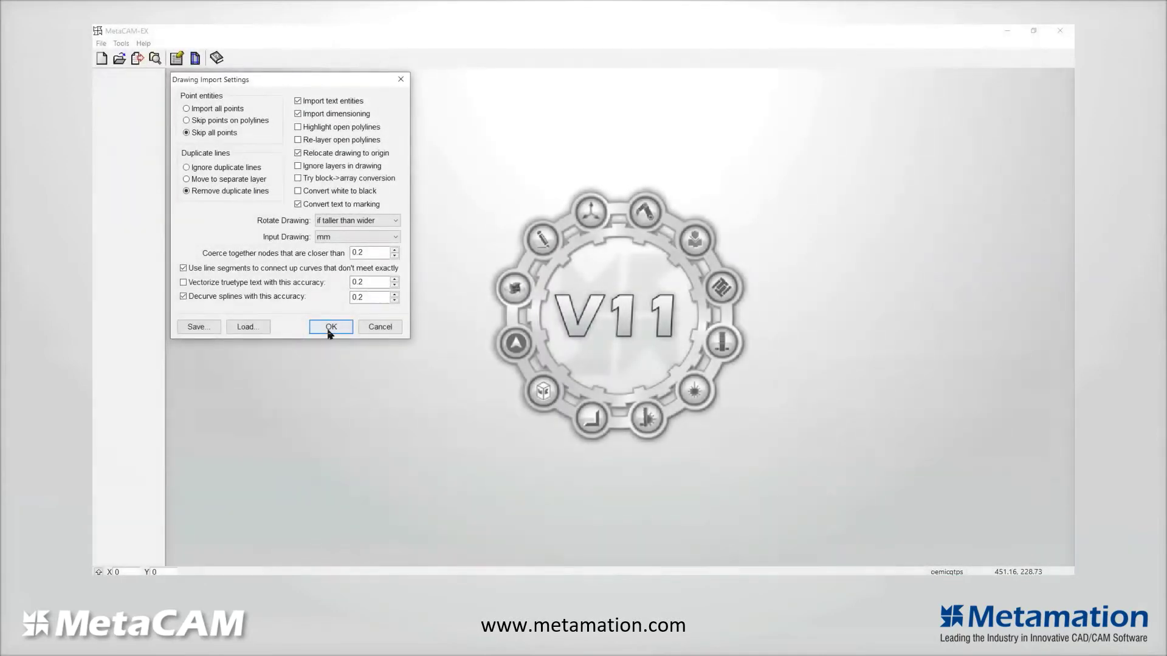
pyautogui.click(328, 330)
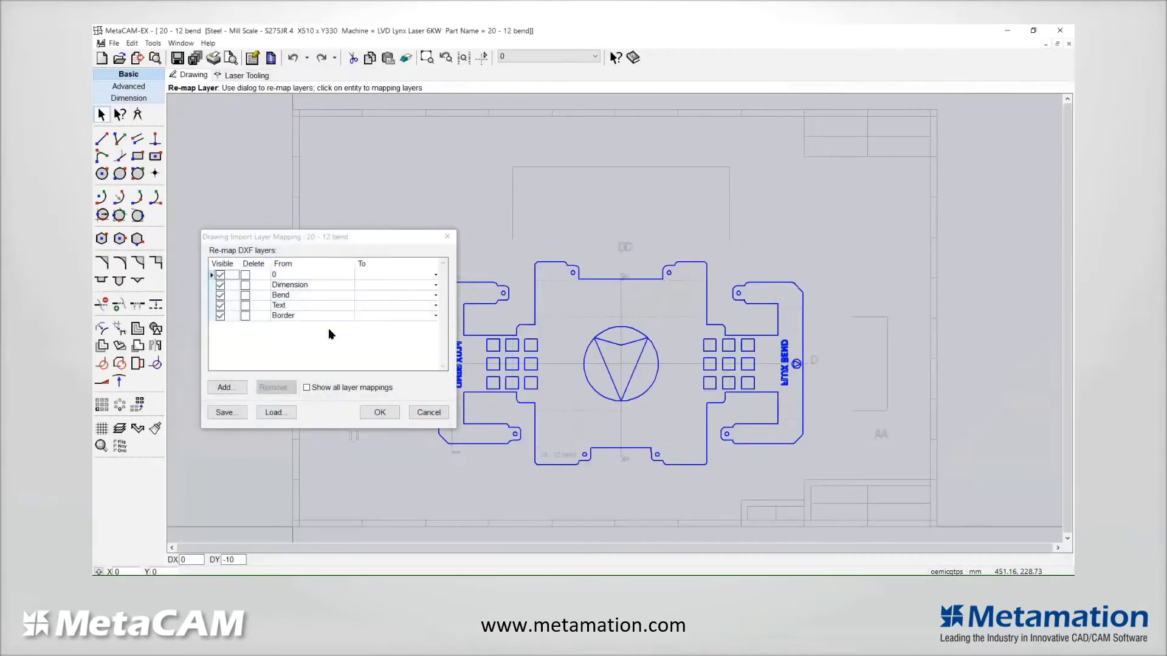
# Mark the Border and Dimension layers for deletion in the layer mapping
pyautogui.click(245, 316)
pyautogui.click(245, 285)
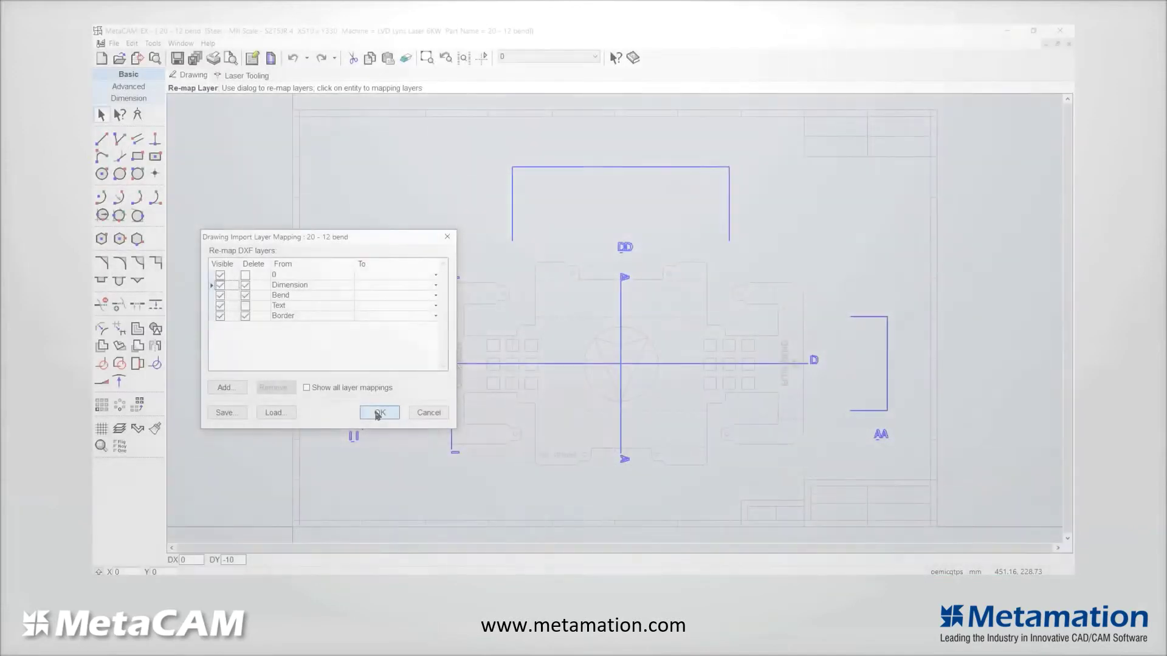
# Confirm the layer mapping, set the part comment to 'Make 100', and view its Custom properties
pyautogui.click(378, 414)
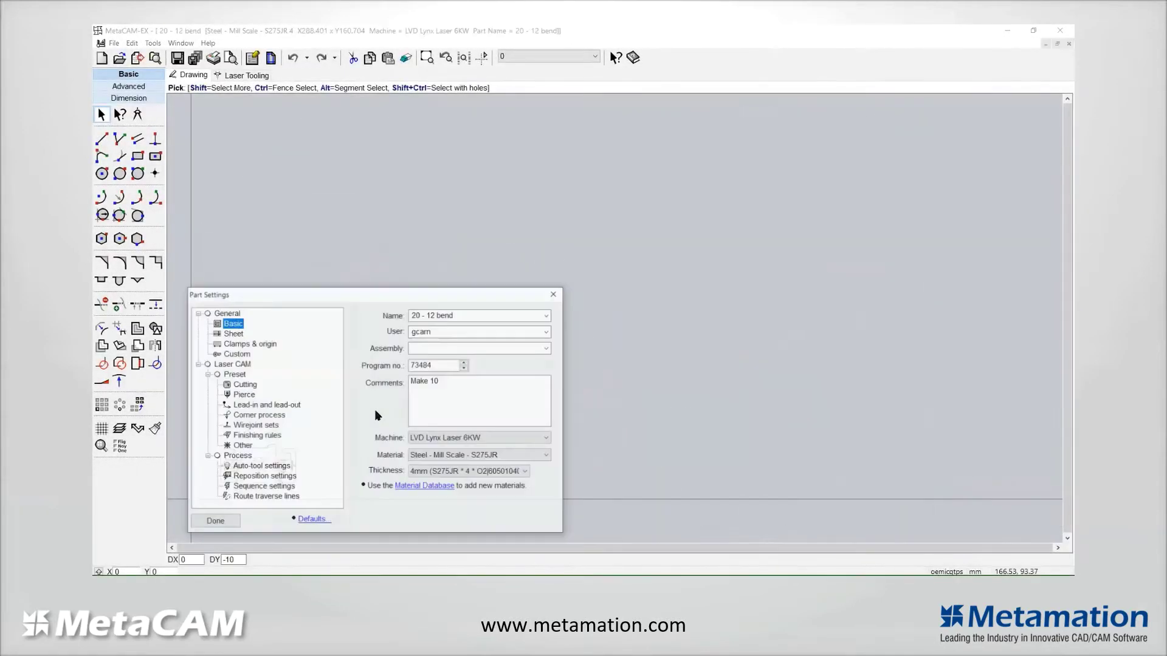
pyautogui.click(454, 381)
pyautogui.write('0')
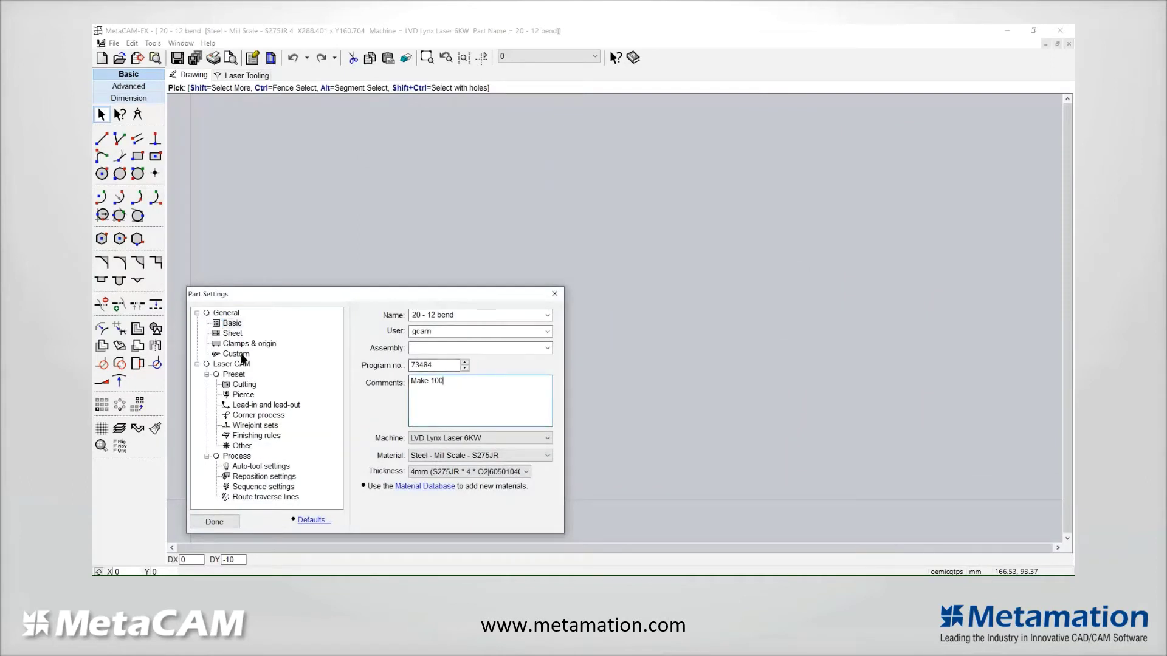
pyautogui.click(241, 355)
pyautogui.click(471, 365)
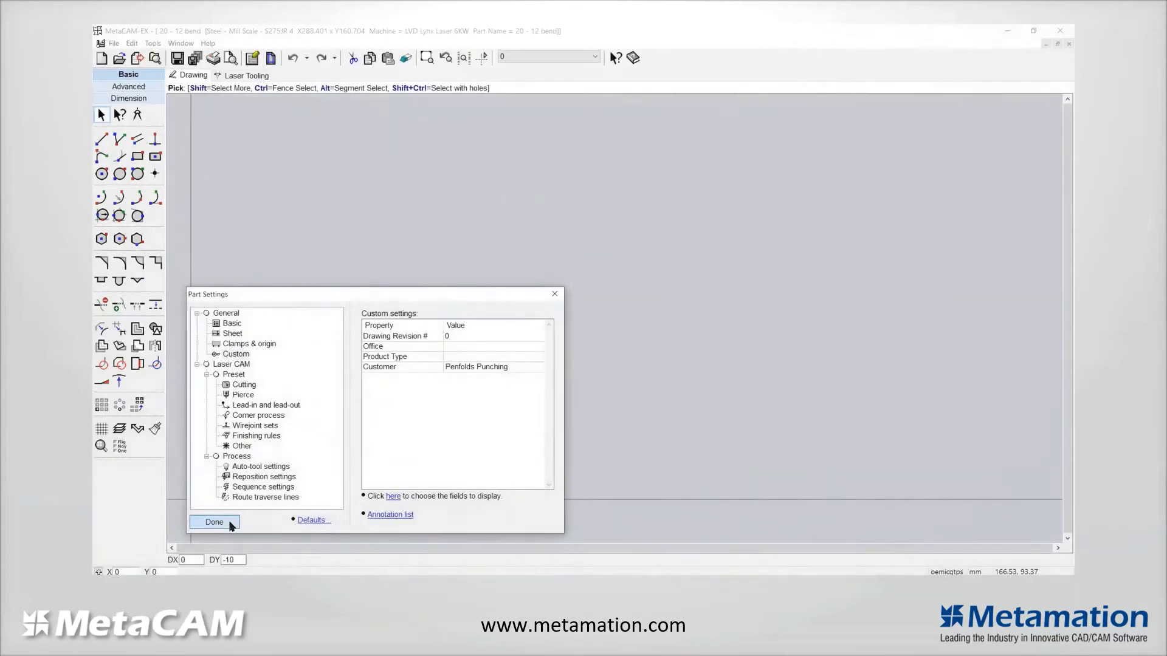
# Close the part settings and nudge the '20 - 12 bend' text slightly up and left
pyautogui.click(231, 525)
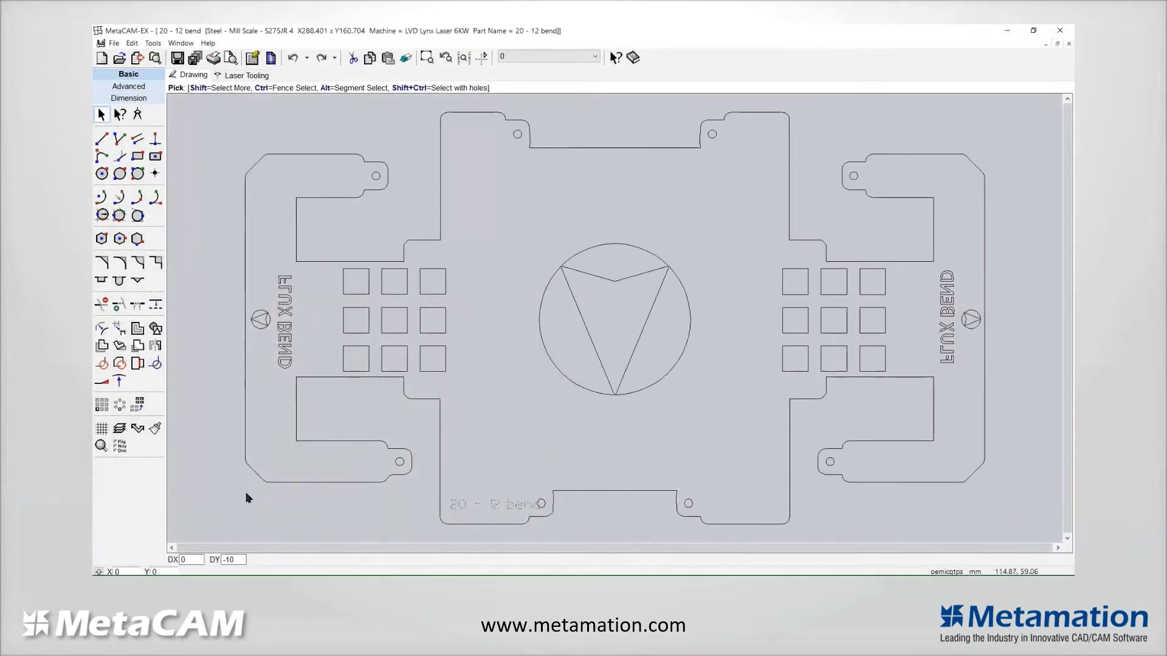
pyautogui.scroll(2, 504, 523)
pyautogui.scroll(1, 504, 523)
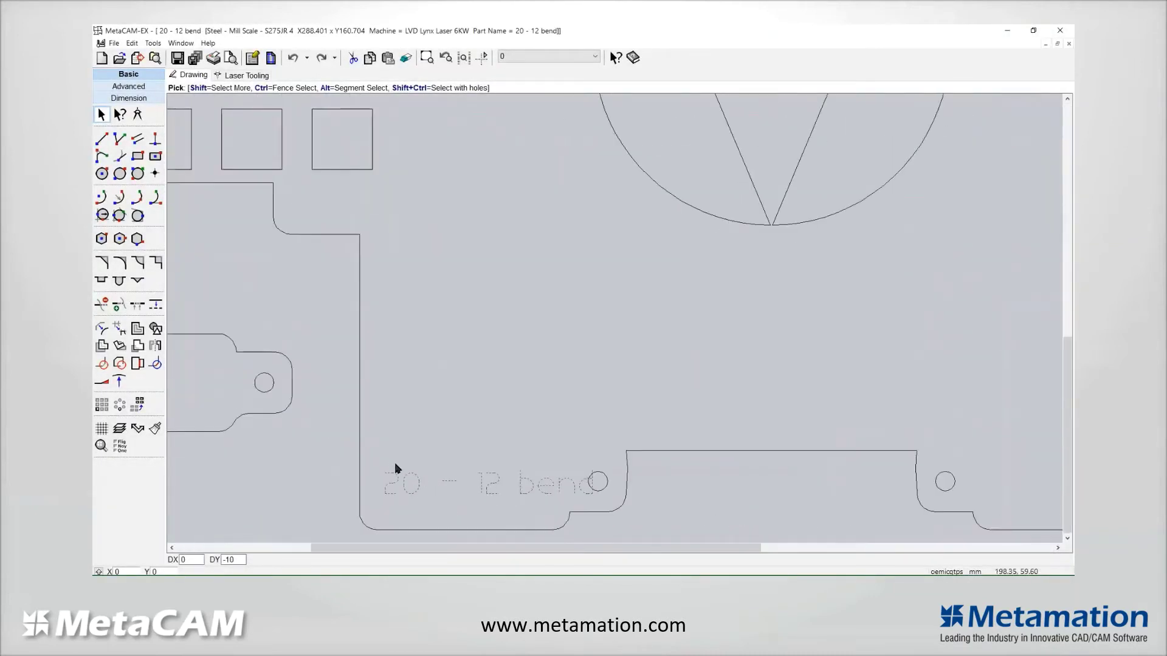
pyautogui.click(410, 481)
pyautogui.moveTo(532, 492); pyautogui.dragTo(519, 489)
pyautogui.scroll(-2, 509, 514)
pyautogui.scroll(-1, 553, 440)
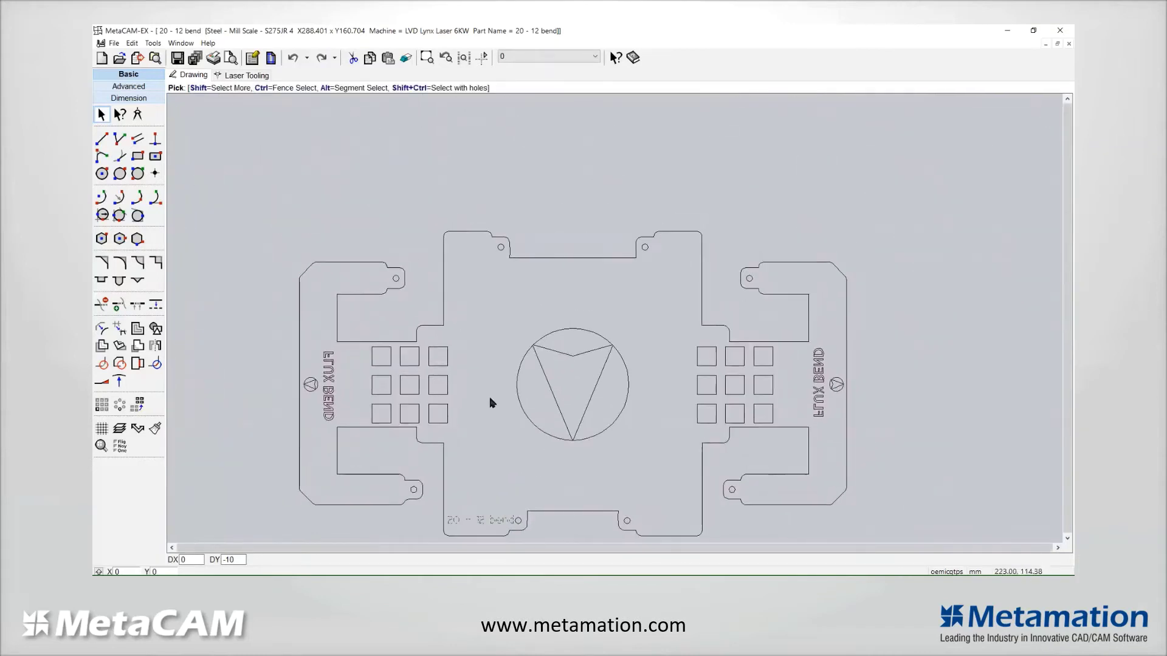
# Browse the advanced, dimensioning and basic drawing tool tabs before heading to Laser Tooling
pyautogui.click(131, 87)
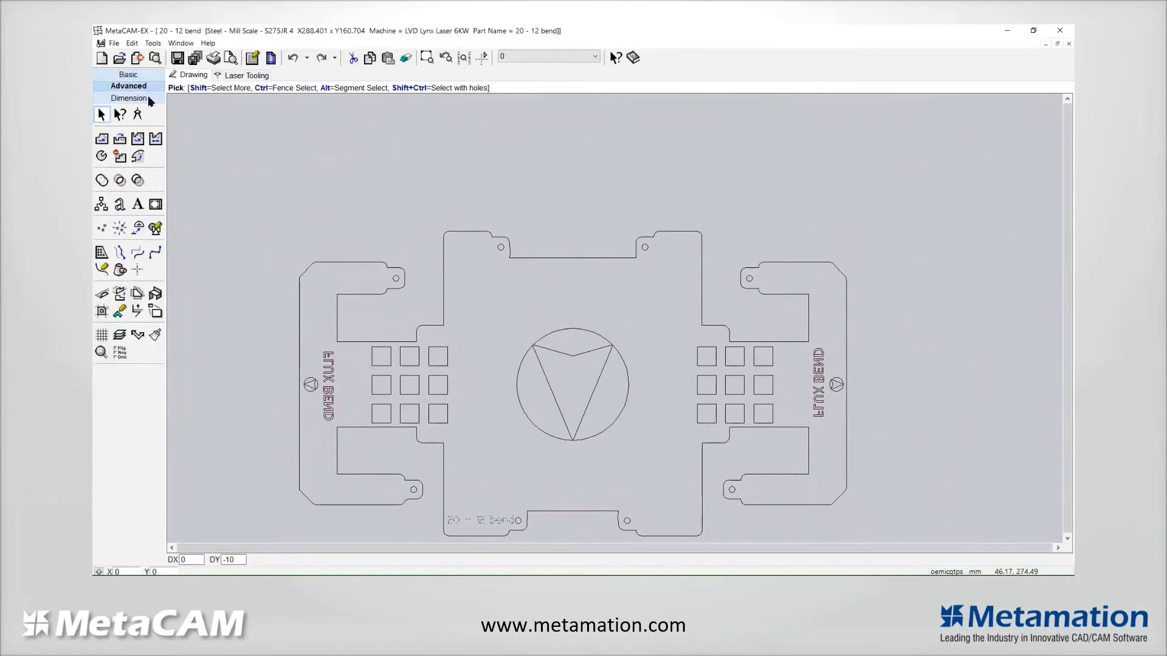
pyautogui.click(149, 99)
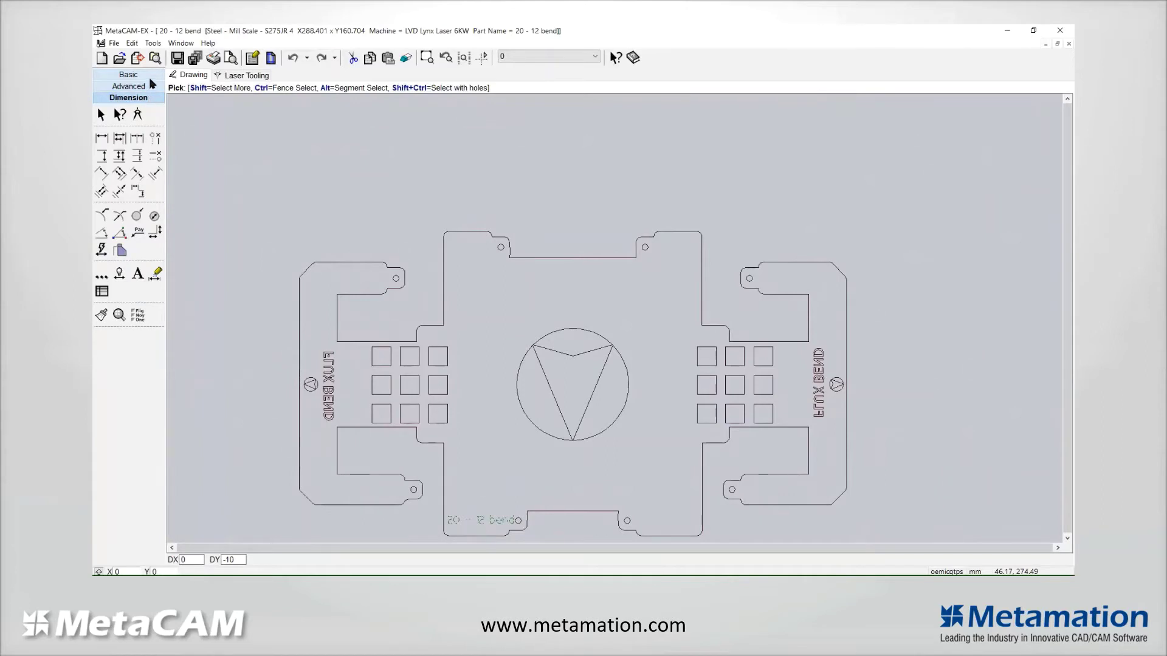
pyautogui.click(152, 75)
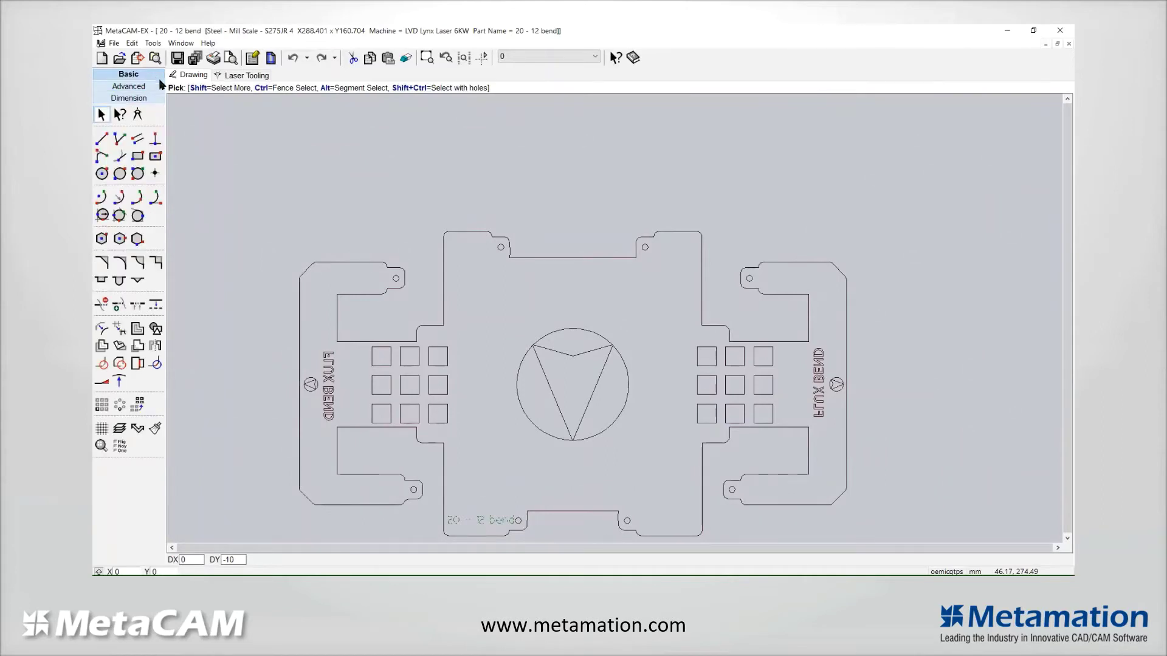
pyautogui.click(226, 75)
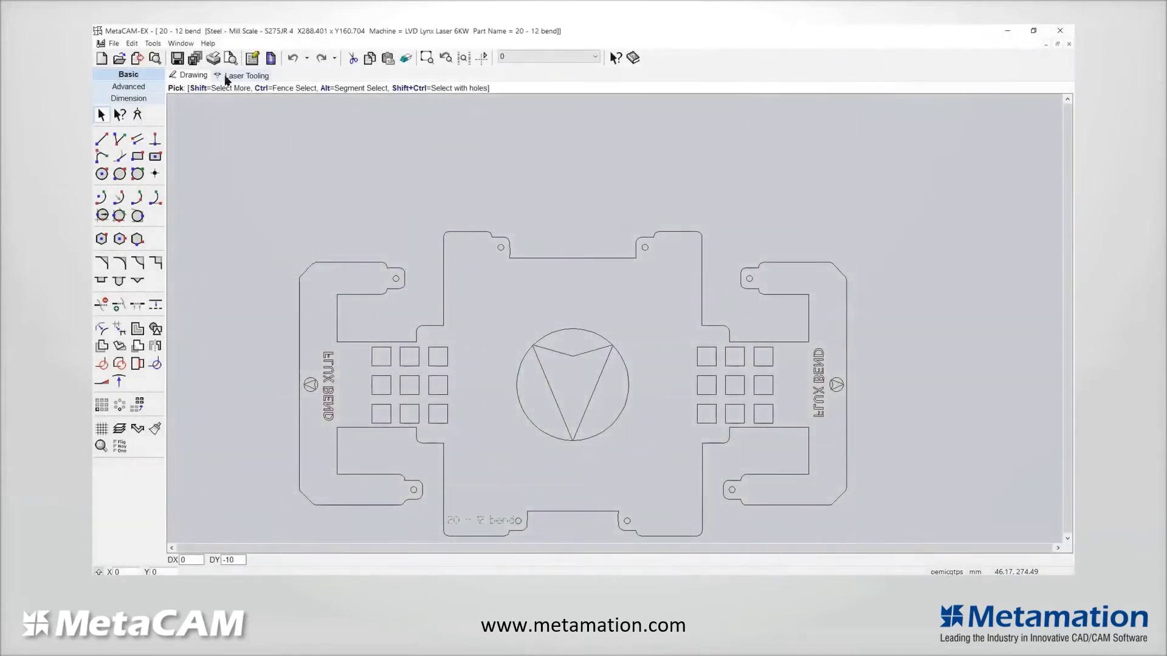
# Auto-tool the part in Laser Tooling mode, then zoom and pan to inspect the cut paths
pyautogui.click(226, 78)
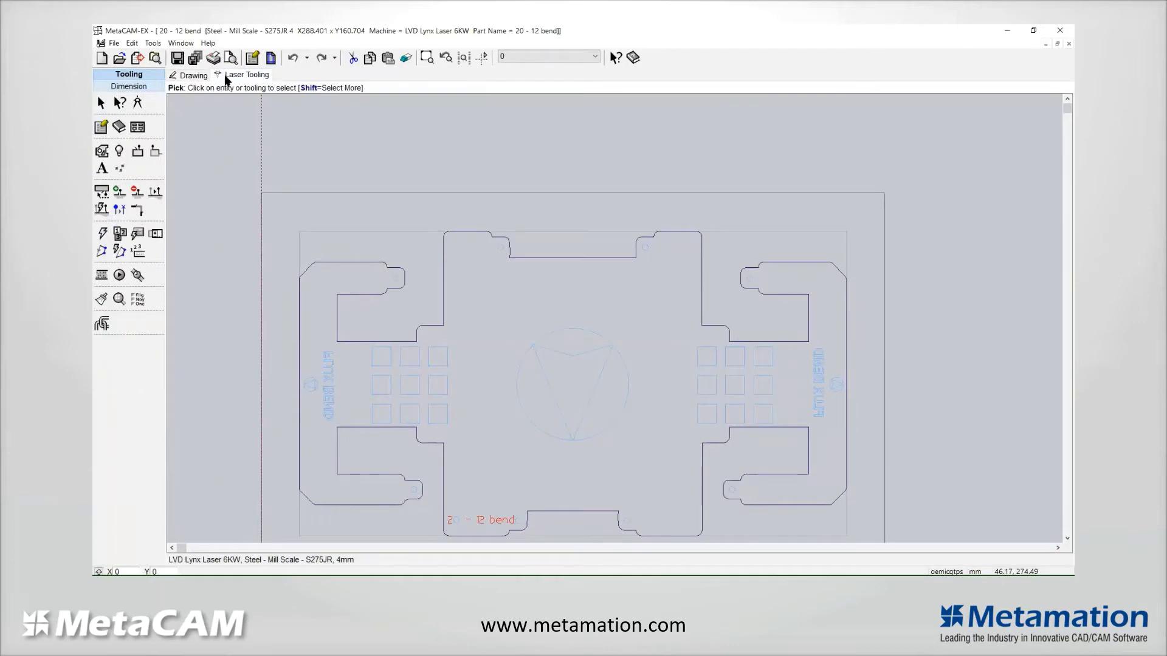
pyautogui.click(122, 152)
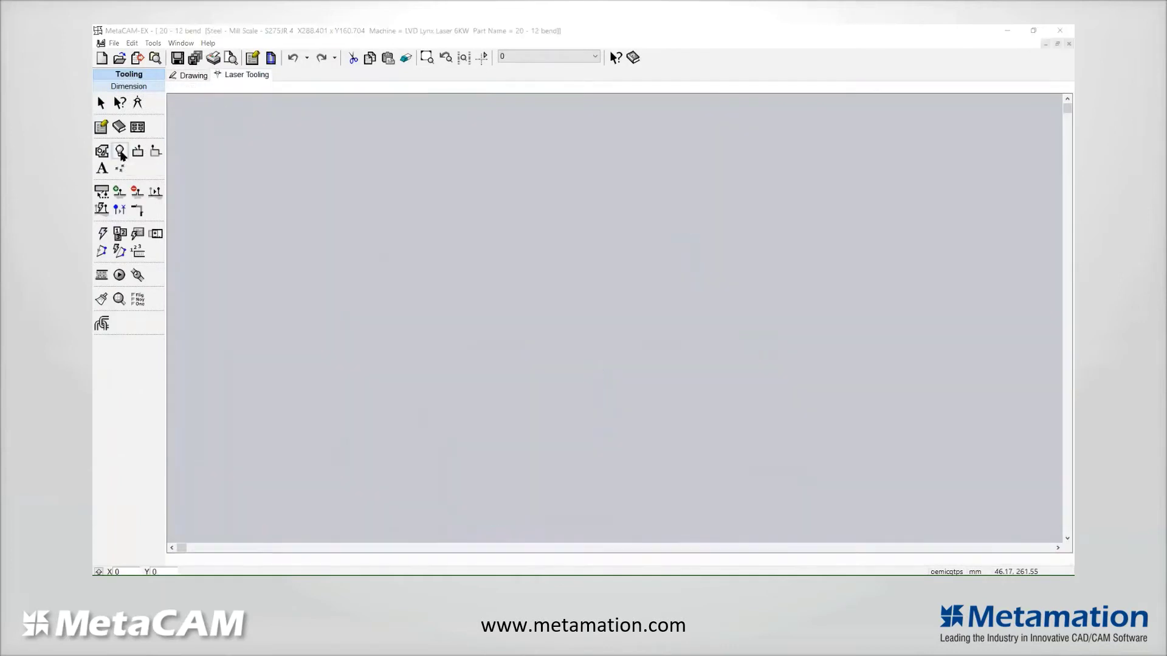
pyautogui.click(310, 363)
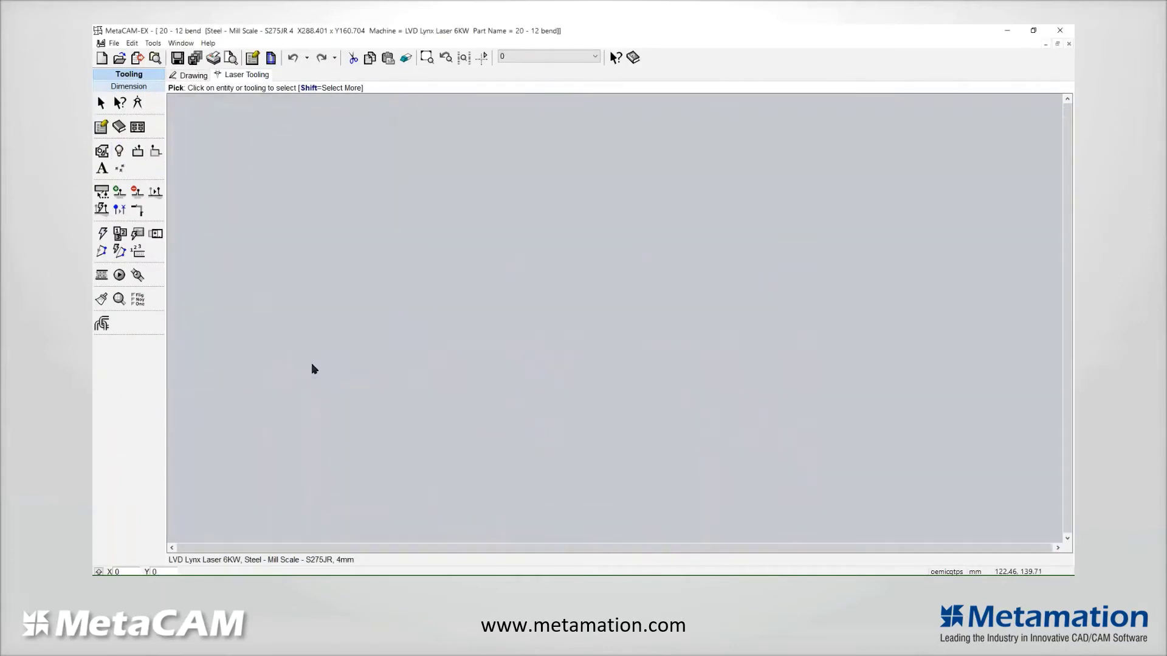
pyautogui.scroll(2, 521, 520)
pyautogui.scroll(2, 523, 504)
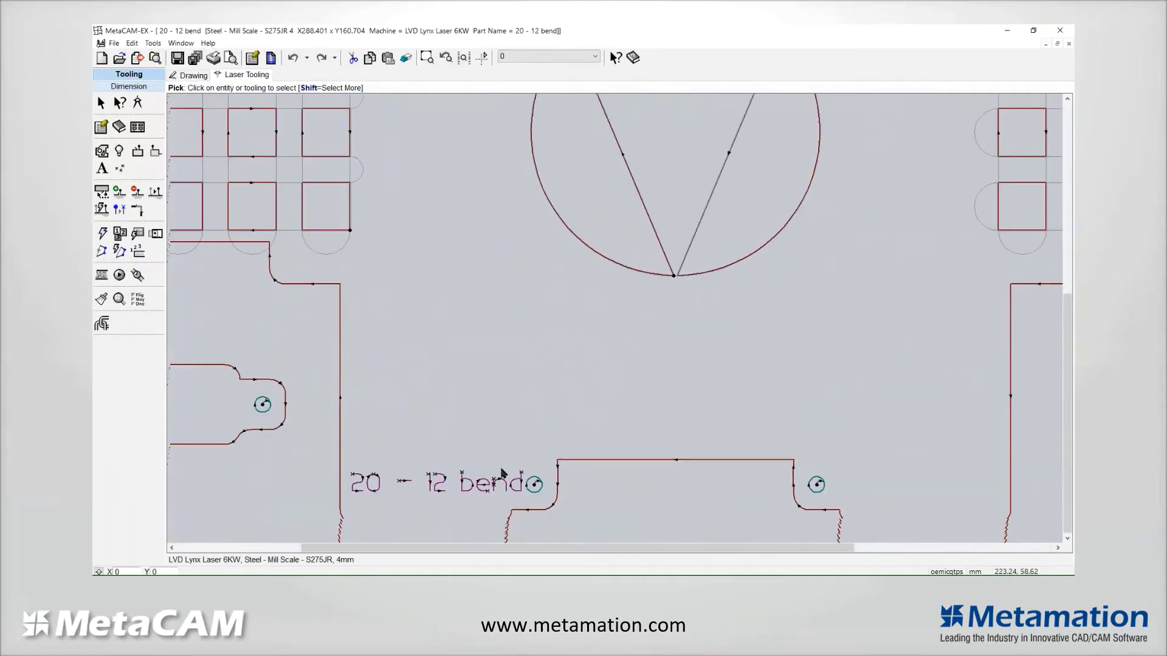
pyautogui.scroll(2, 523, 480)
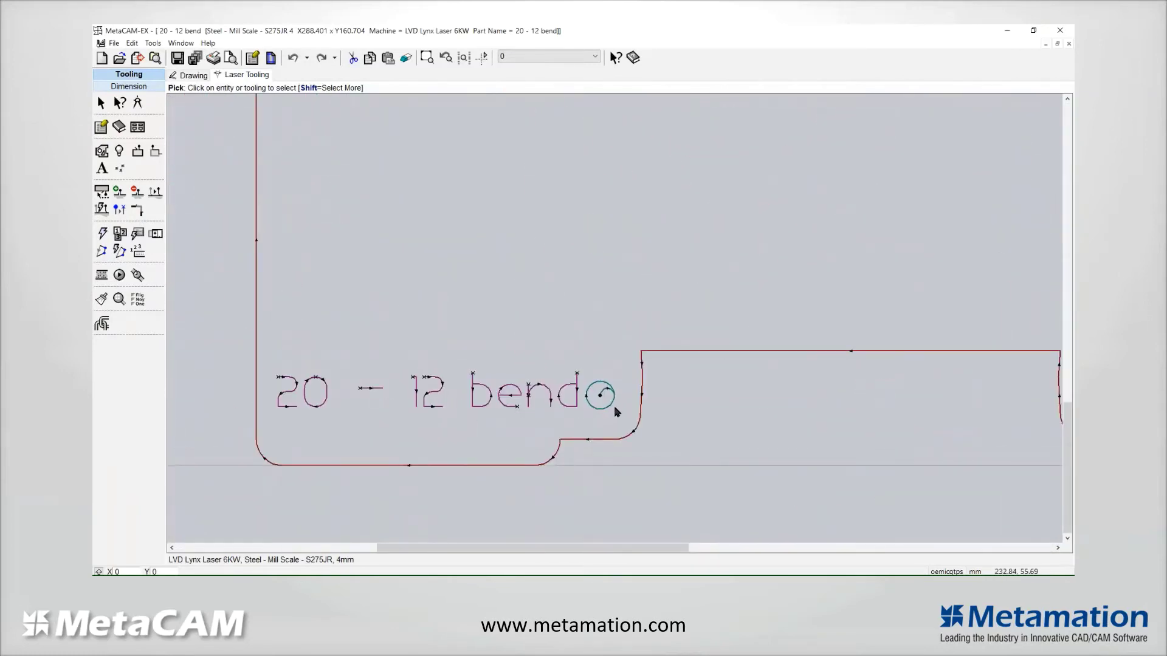
pyautogui.scroll(-2, 616, 412)
pyautogui.scroll(-1, 651, 338)
pyautogui.scroll(-1, 651, 338)
pyautogui.scroll(-1, 462, 300)
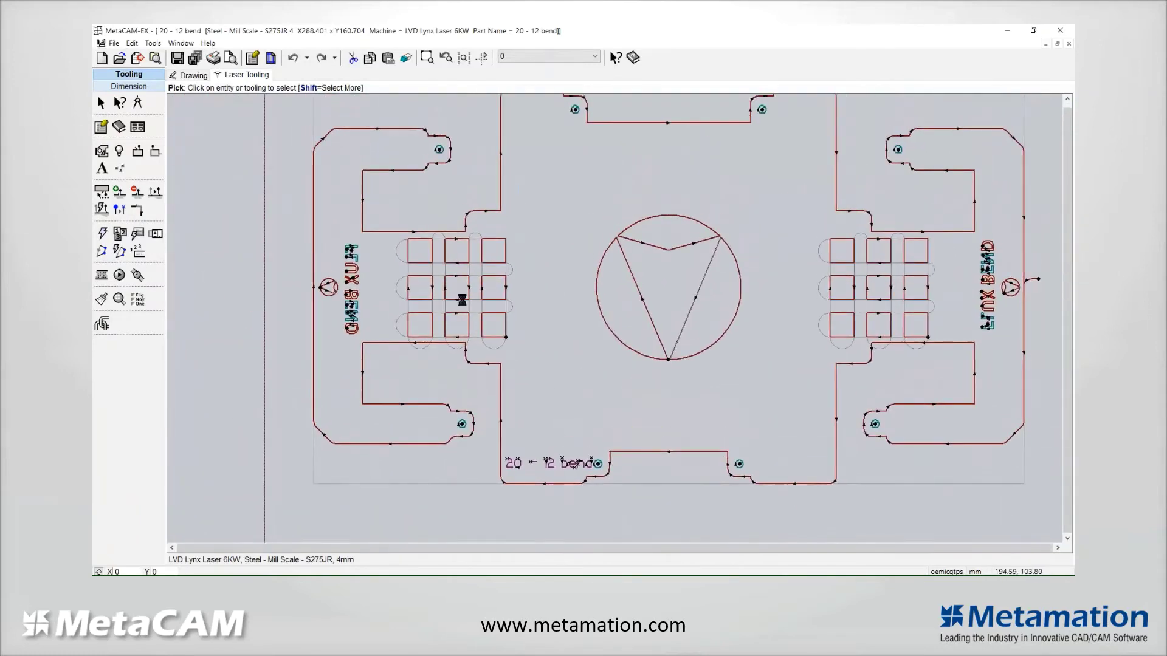
pyautogui.scroll(2, 462, 299)
pyautogui.scroll(-2, 463, 299)
pyautogui.scroll(-1, 542, 327)
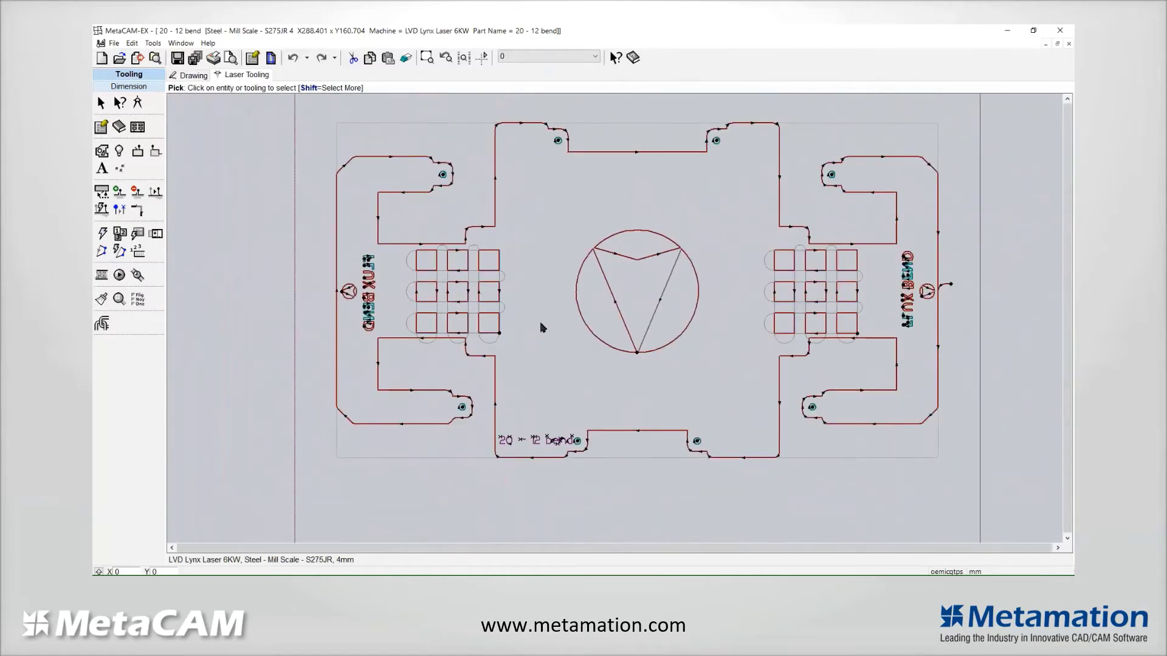
pyautogui.moveTo(543, 327)
pyautogui.mouseDown(button='middle')
pyautogui.moveTo(521, 403)
pyautogui.moveTo(521, 383)
pyautogui.mouseUp(button='middle')
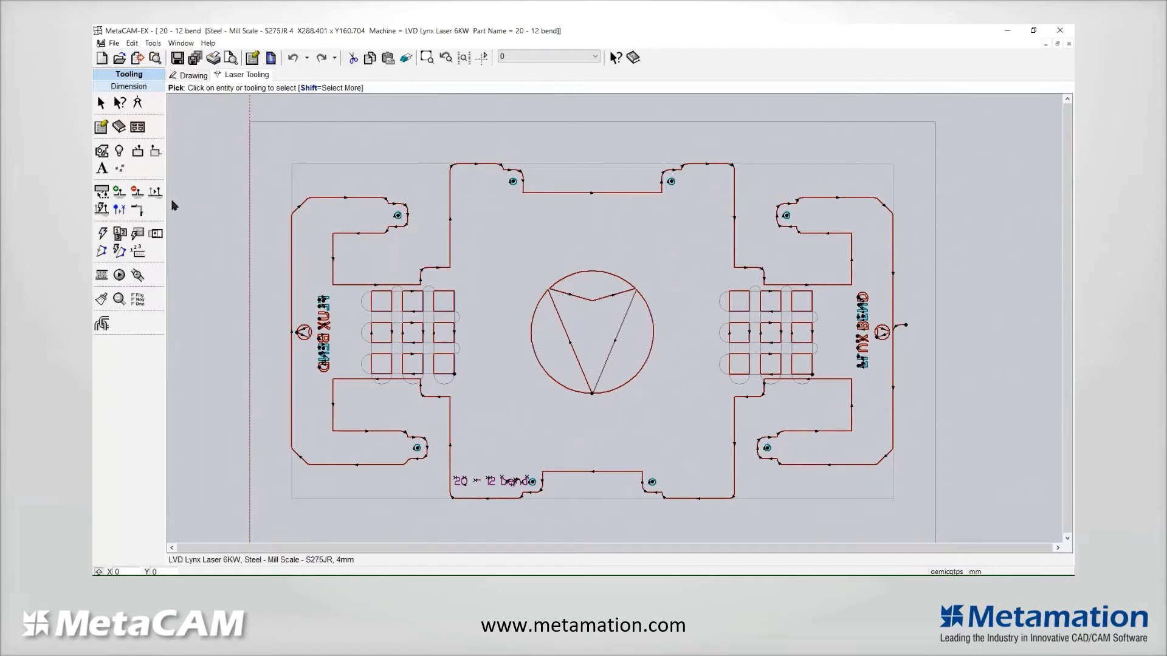
# Relocate the right edge's lead-in to another contour and try adding wire joints
pyautogui.click(155, 191)
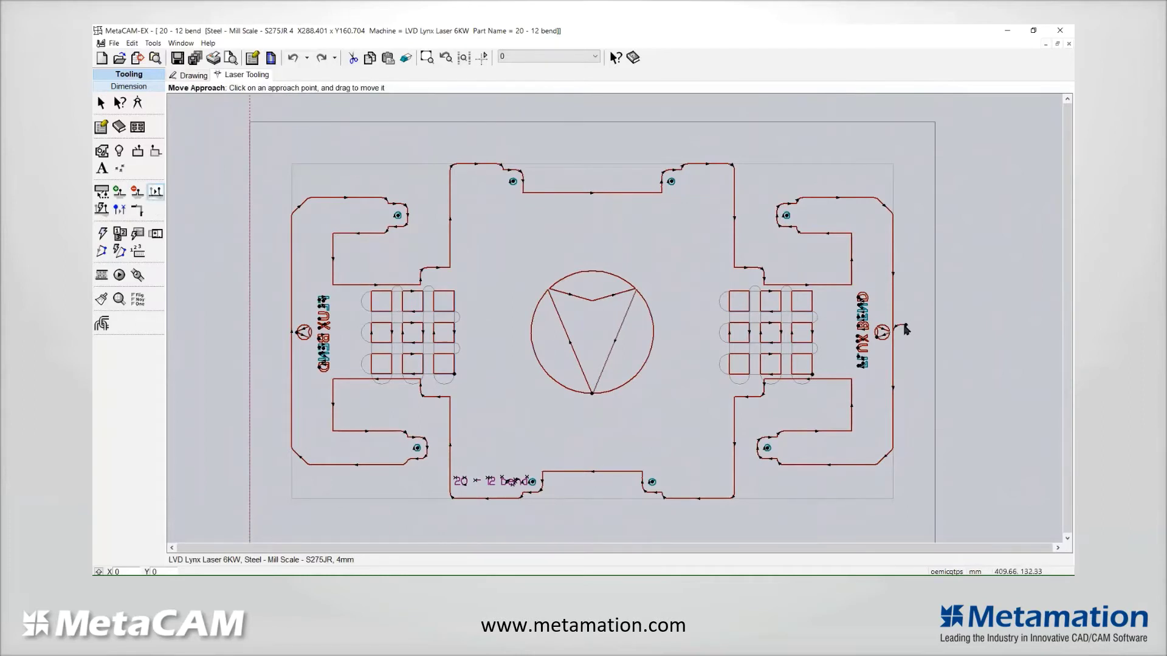
pyautogui.moveTo(905, 329); pyautogui.dragTo(747, 238)
pyautogui.click(119, 192)
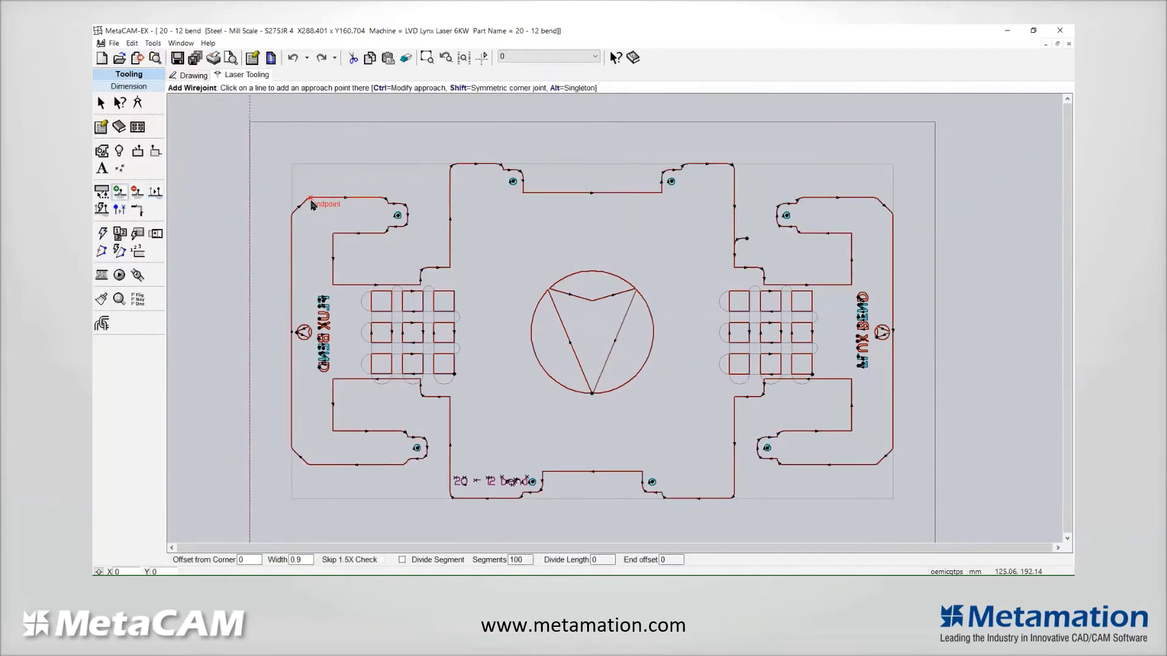
pyautogui.click(321, 197)
# Remove the wirejoint at the outer contour's top-left
pyautogui.click(137, 191)
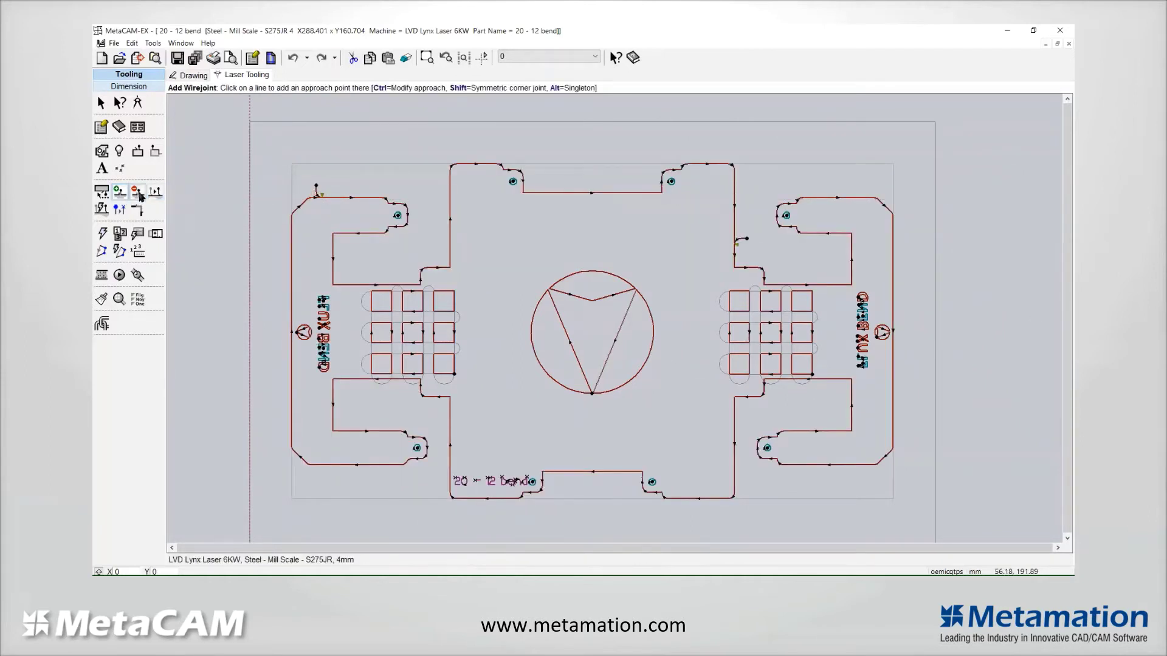
pyautogui.click(310, 198)
pyautogui.click(317, 199)
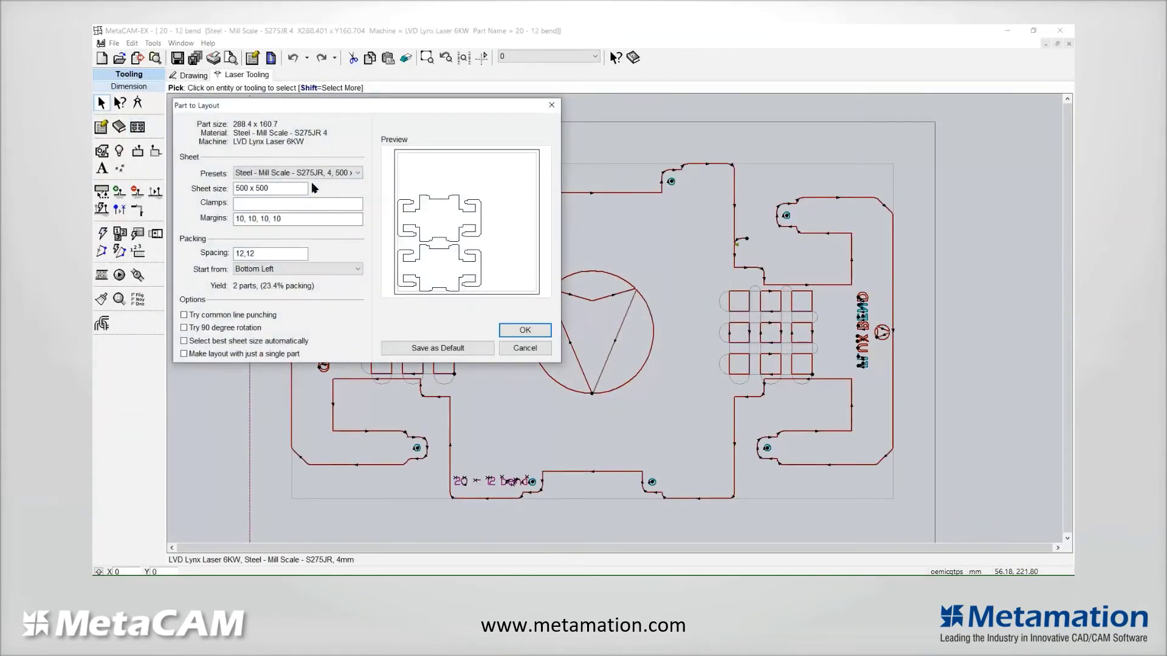
pyautogui.scroll(-1, 320, 176)
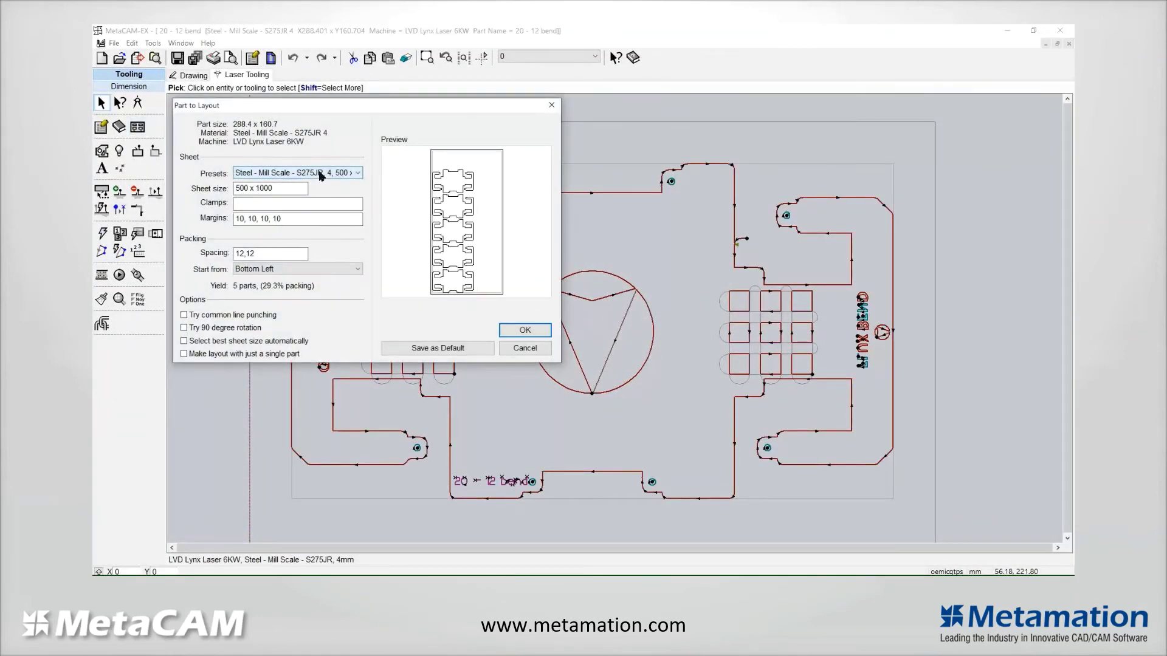
pyautogui.scroll(-2, 320, 176)
pyautogui.scroll(2, 320, 176)
pyautogui.scroll(1, 321, 176)
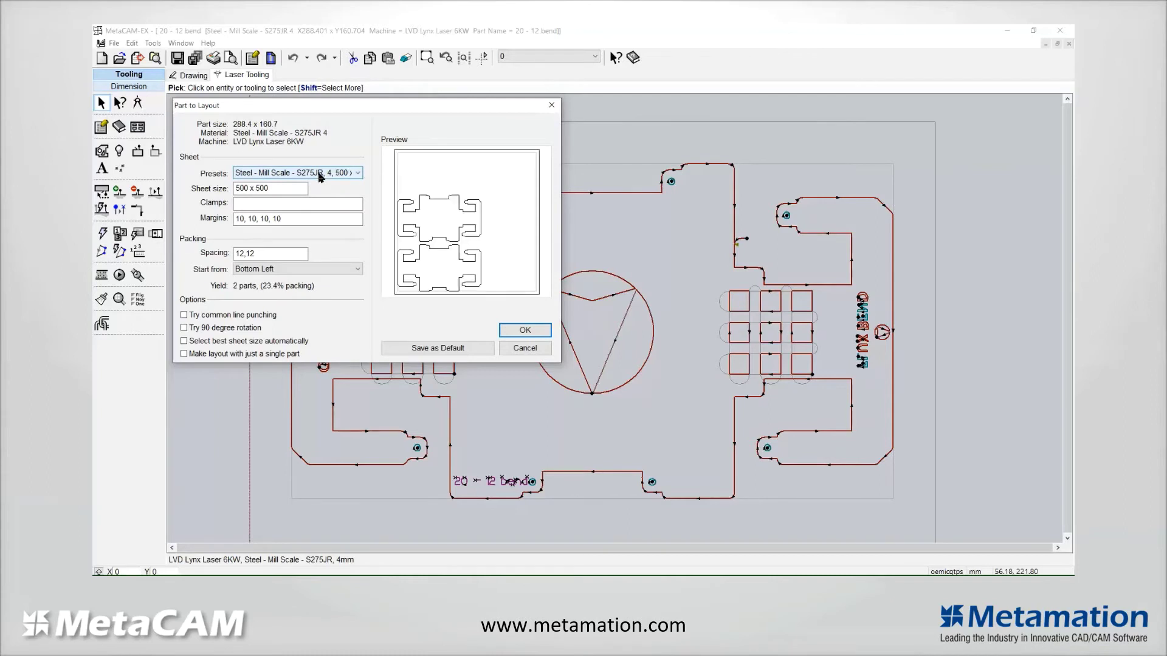
pyautogui.click(253, 315)
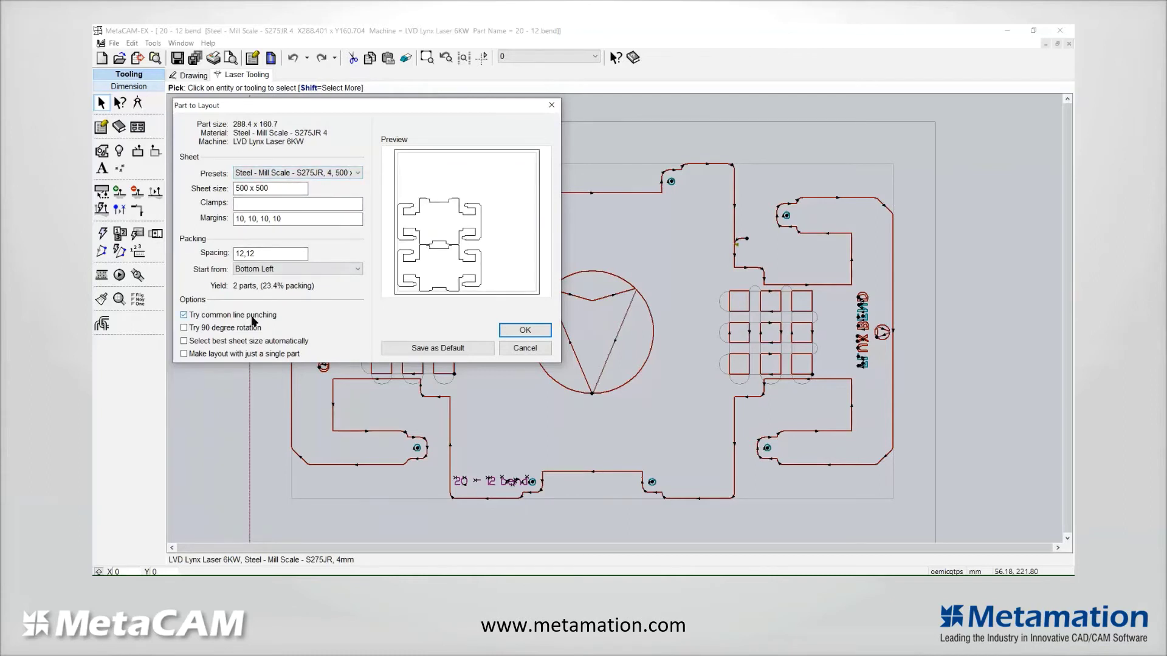
pyautogui.click(249, 328)
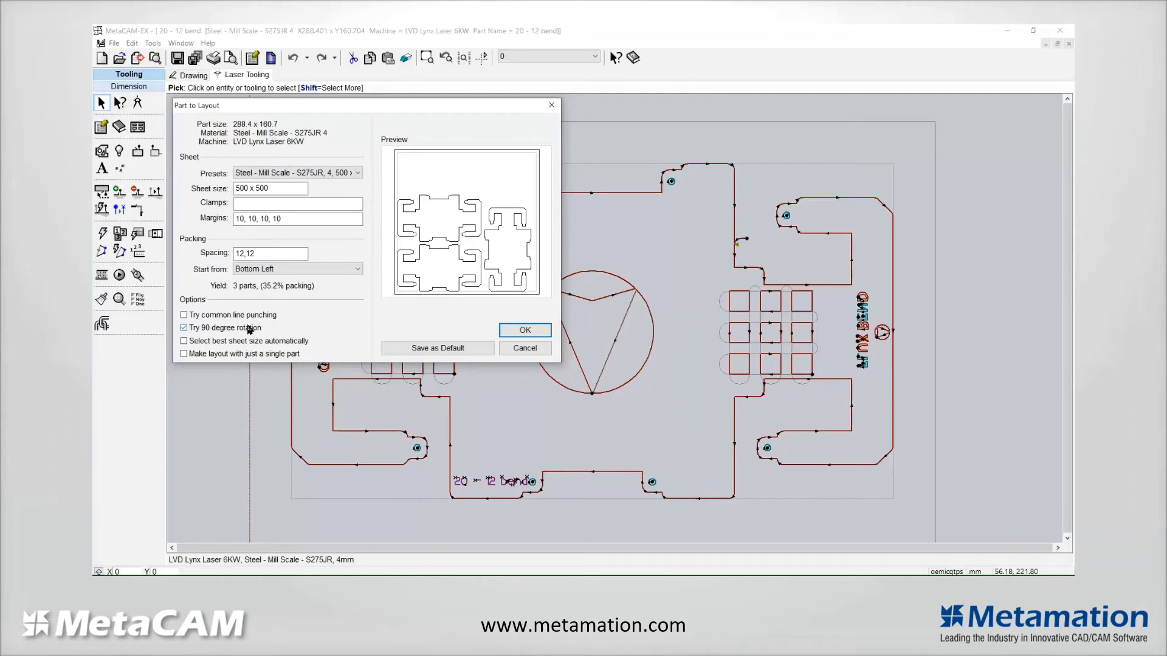
pyautogui.click(249, 328)
pyautogui.click(255, 343)
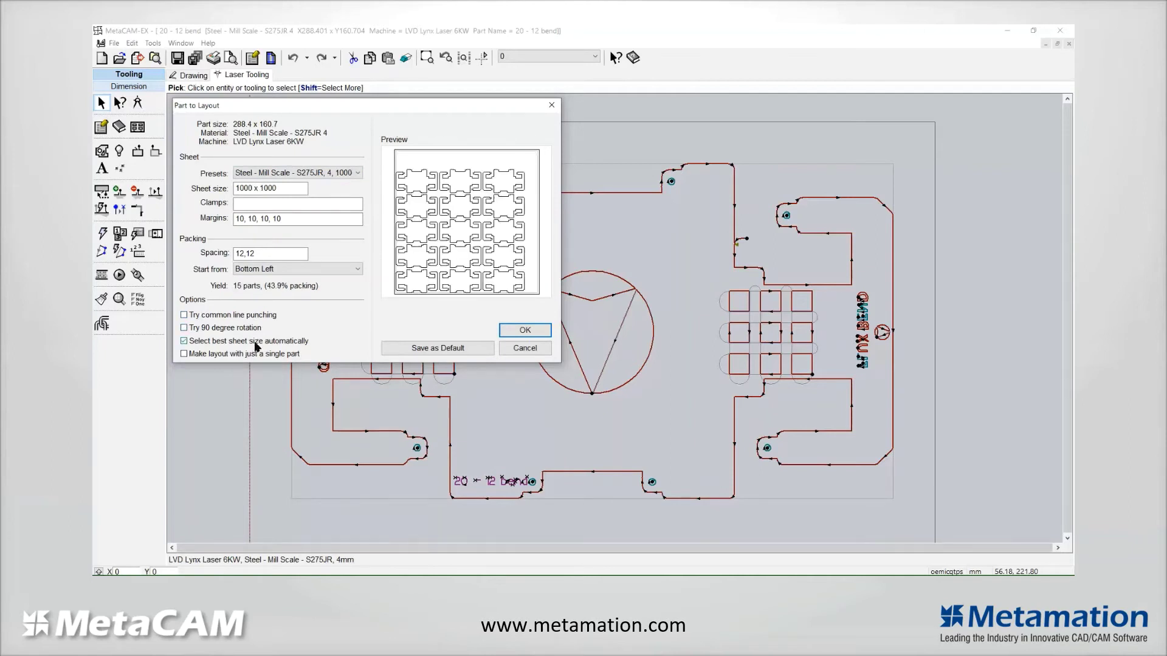
pyautogui.click(237, 330)
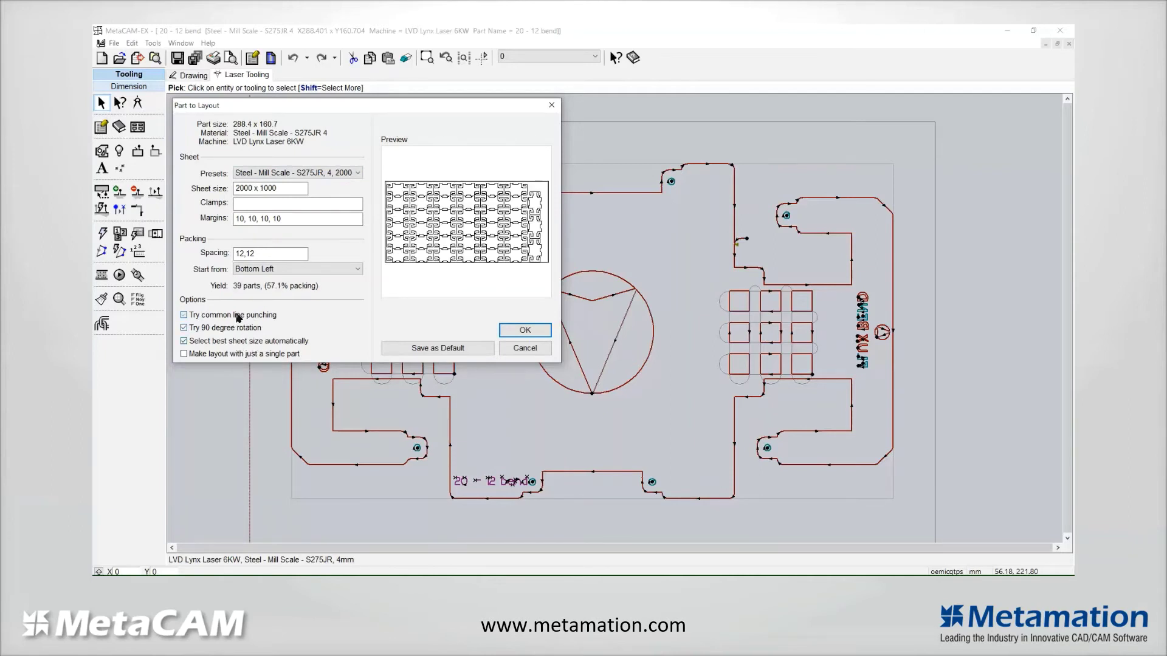
pyautogui.click(238, 316)
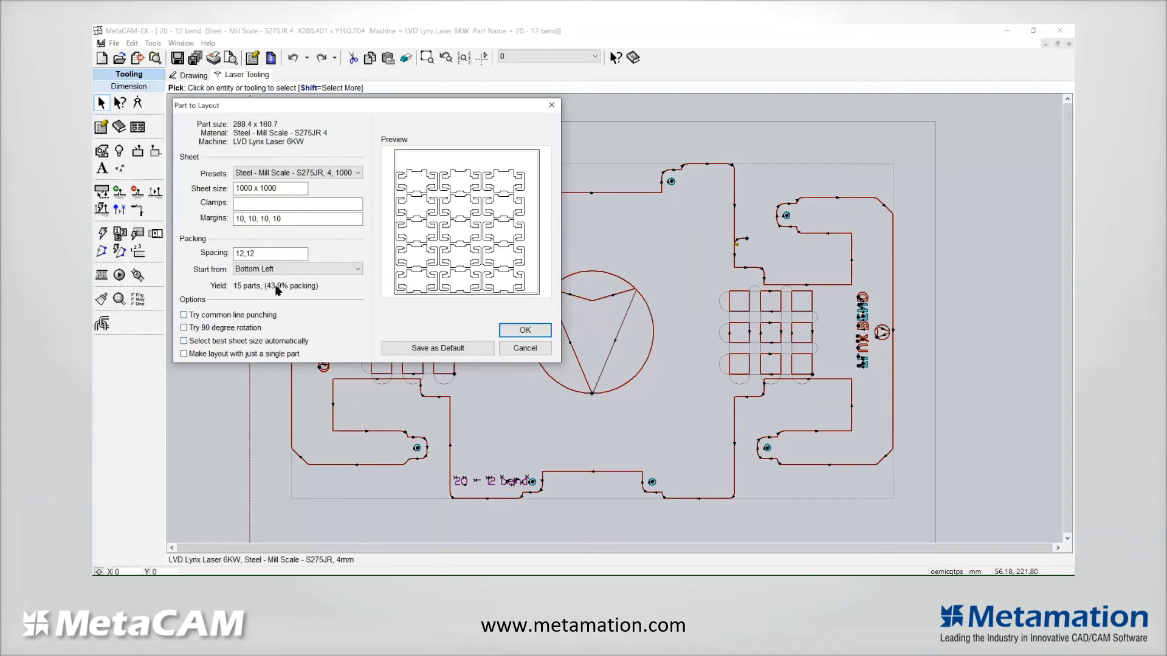
pyautogui.click(335, 174)
pyautogui.click(292, 200)
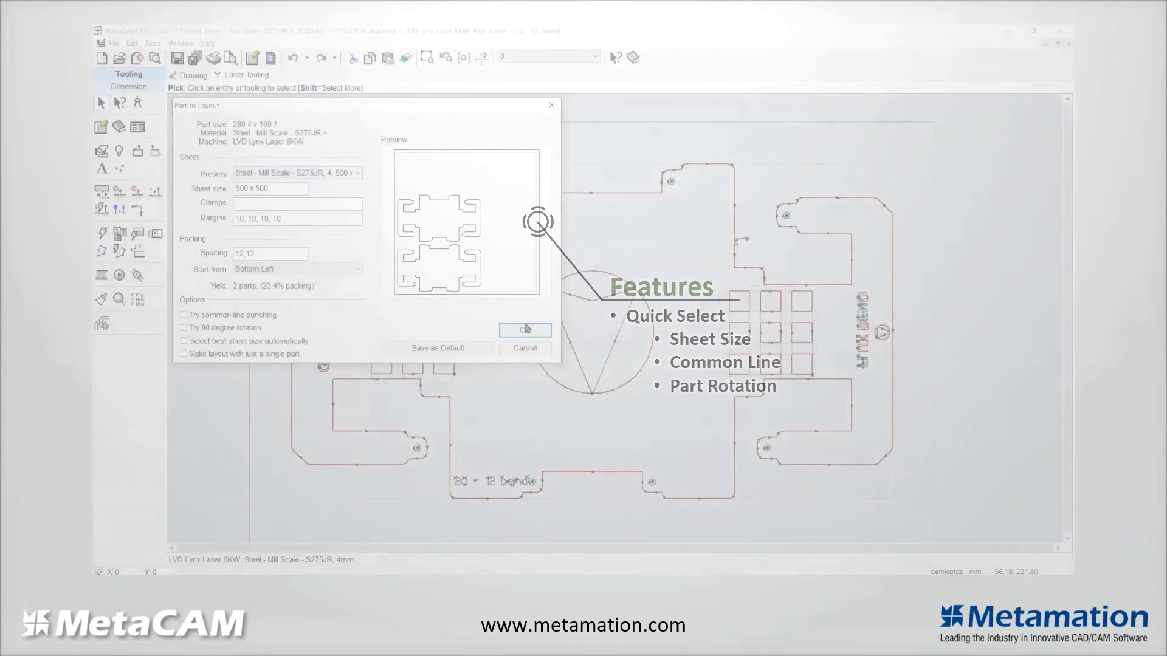
# Create the layout and pick up a Ctrl-copy of the top part
pyautogui.click(525, 330)
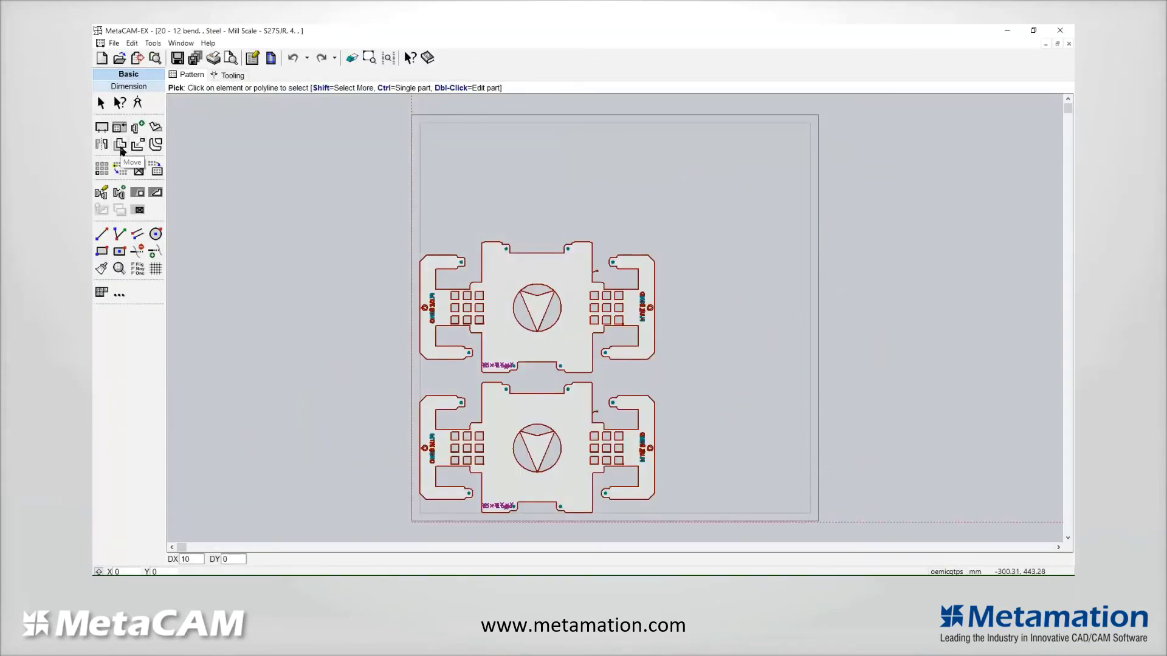
pyautogui.click(120, 145)
pyautogui.keyDown('shift'); pyautogui.click(488, 274); pyautogui.keyUp('shift')
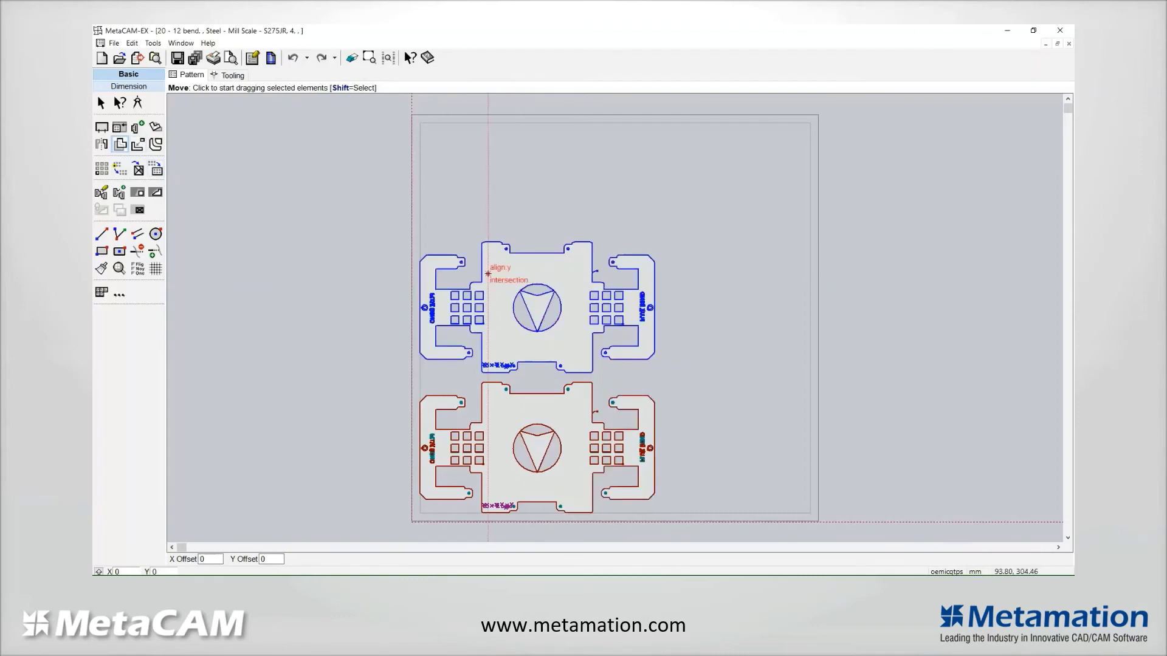
pyautogui.click(553, 300)
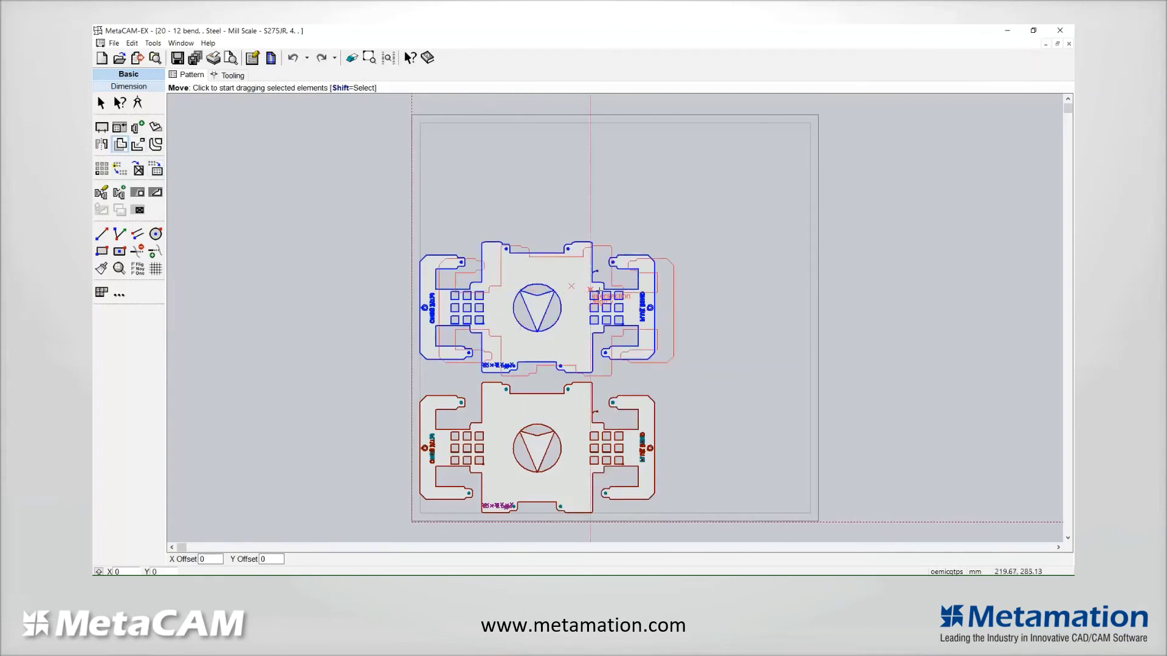
# Rotate the copy -90°, place it at the sheet's right, and fit the sheet to the geometry
pyautogui.scroll(-2, 730, 322)
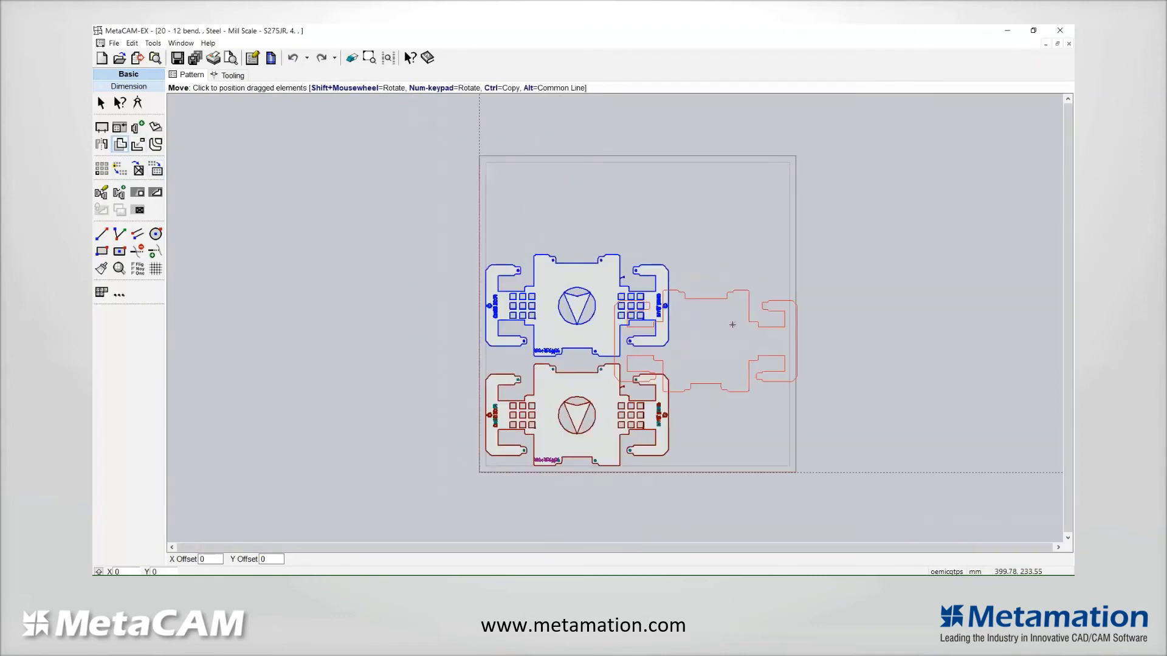
pyautogui.keyDown('shift'); pyautogui.scroll(-4, 735, 340); pyautogui.keyUp('shift')
pyautogui.keyDown('shift'); pyautogui.scroll(-3, 736, 357); pyautogui.keyUp('shift')
pyautogui.keyDown('shift'); pyautogui.scroll(-1, 741, 374); pyautogui.keyUp('shift')
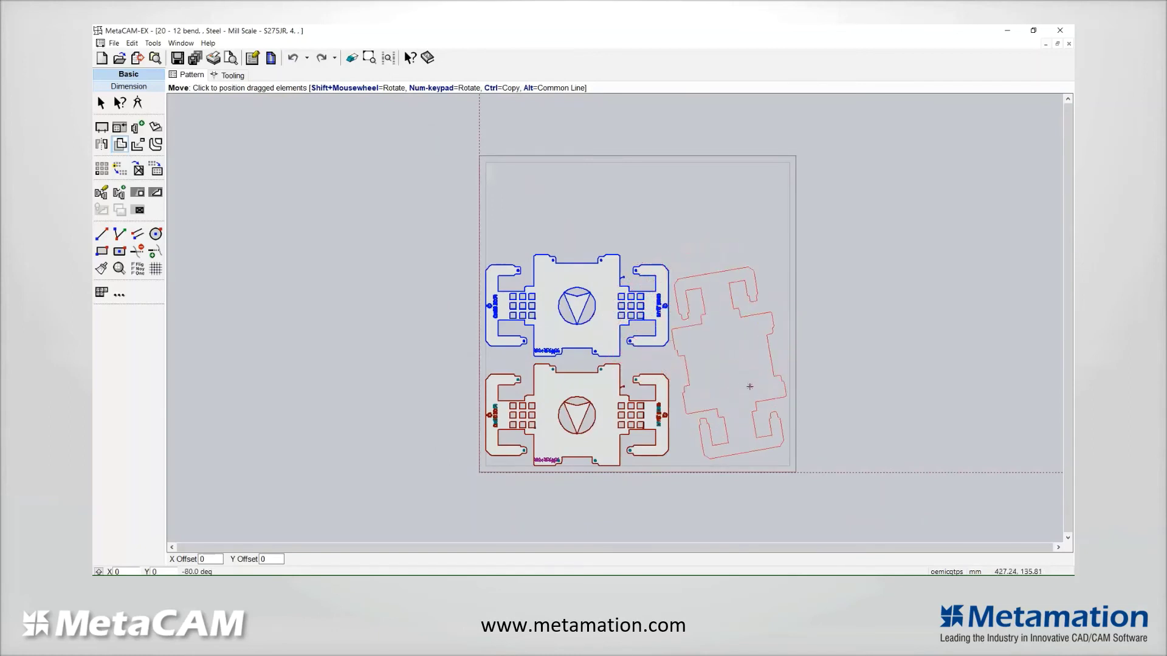
pyautogui.keyDown('shift'); pyautogui.scroll(-1, 746, 388); pyautogui.keyUp('shift')
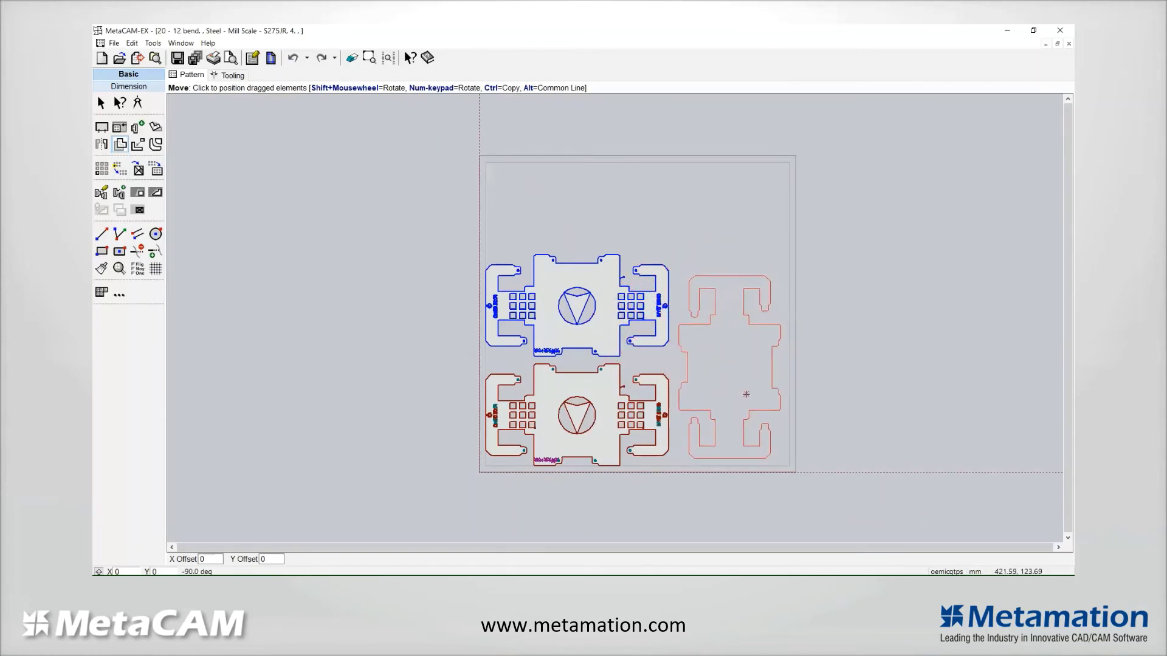
pyautogui.click(743, 395)
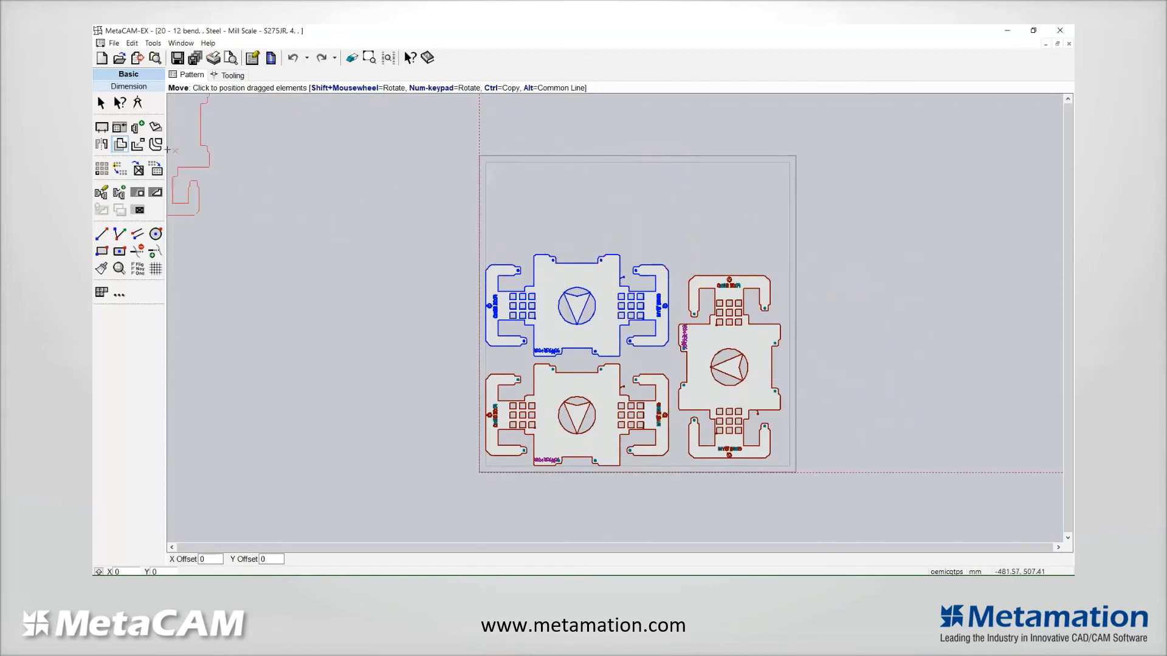
pyautogui.click(119, 127)
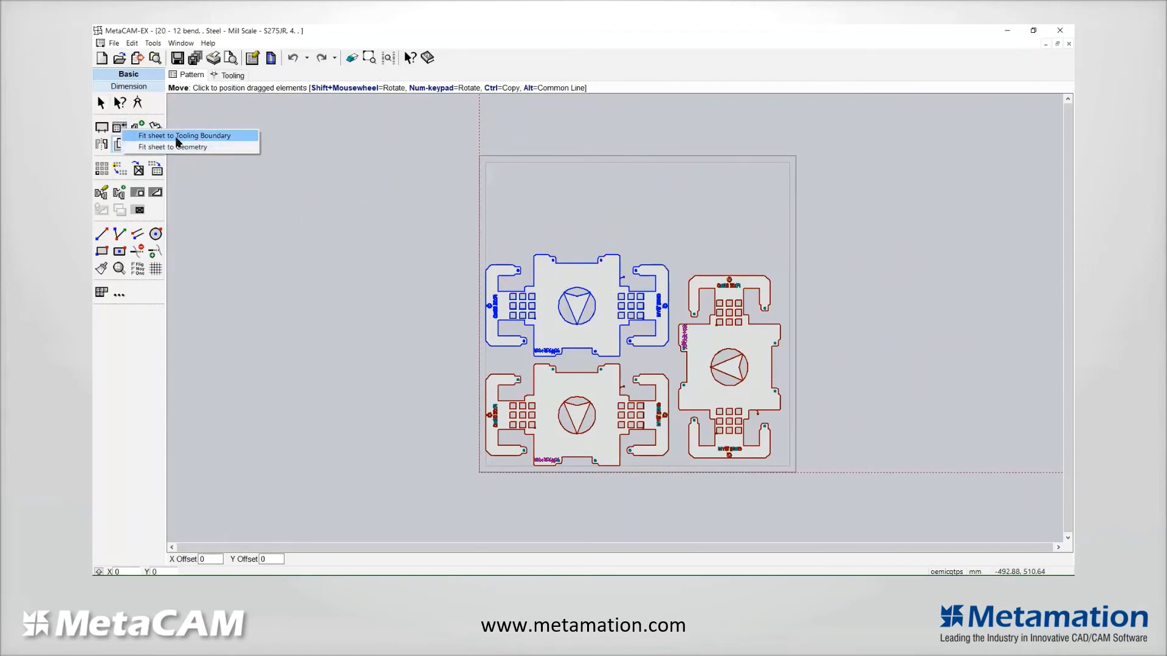
pyautogui.click(172, 147)
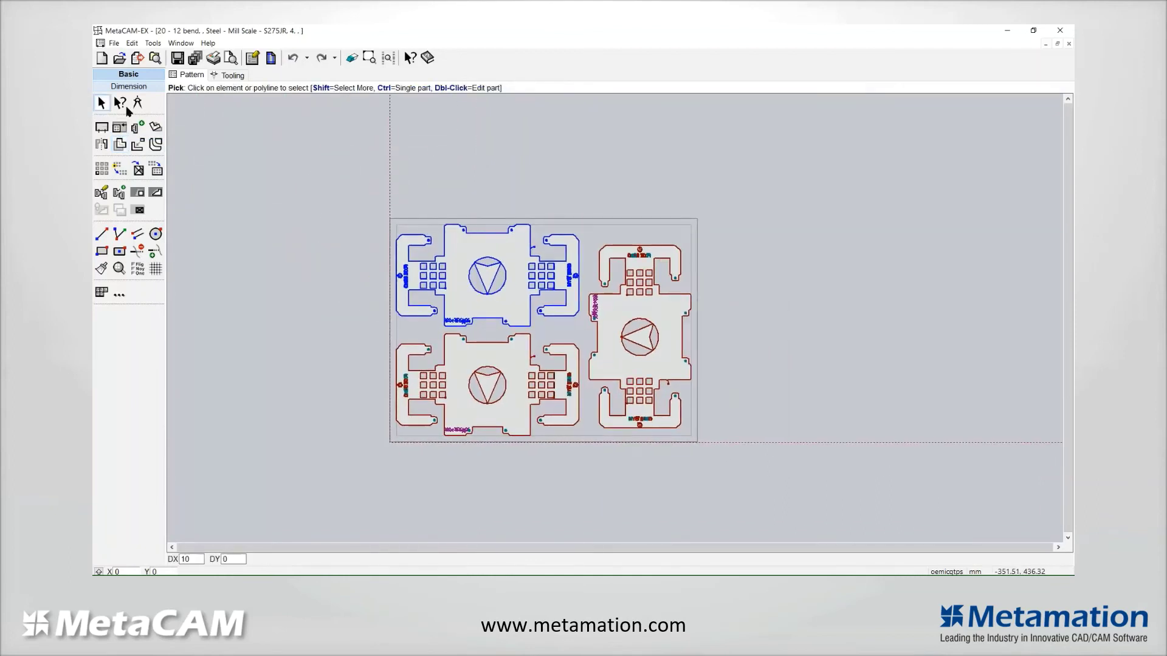
# Renumber the three parts' cutting sequence interactively and slice the sheet into pieces
pyautogui.click(229, 75)
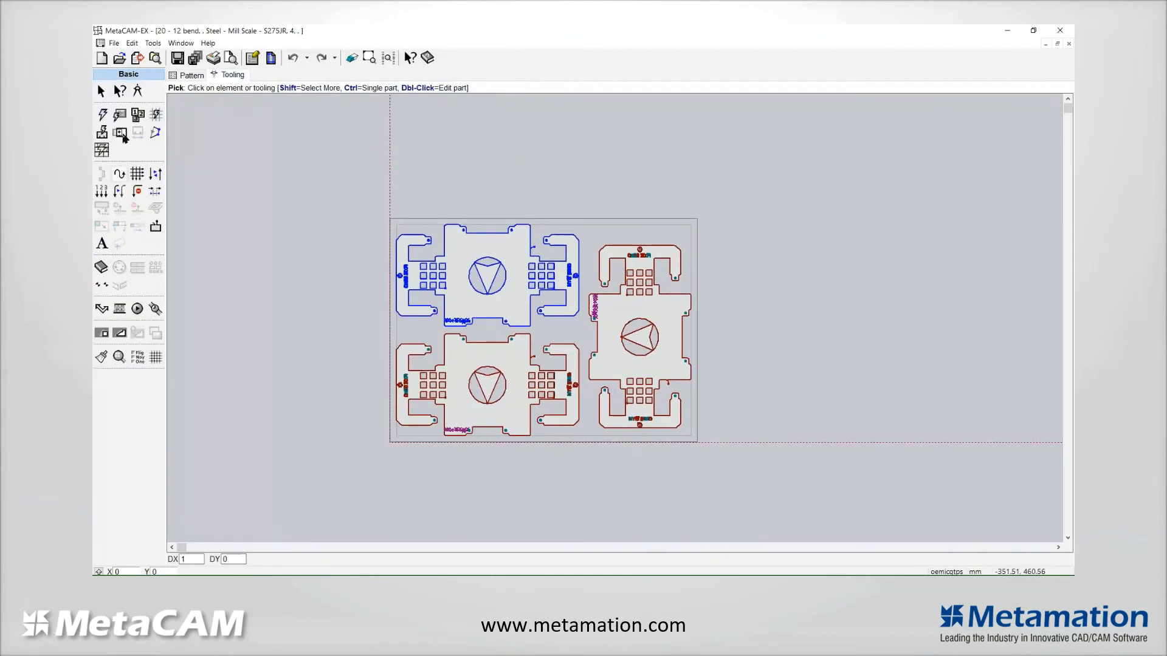
pyautogui.click(139, 115)
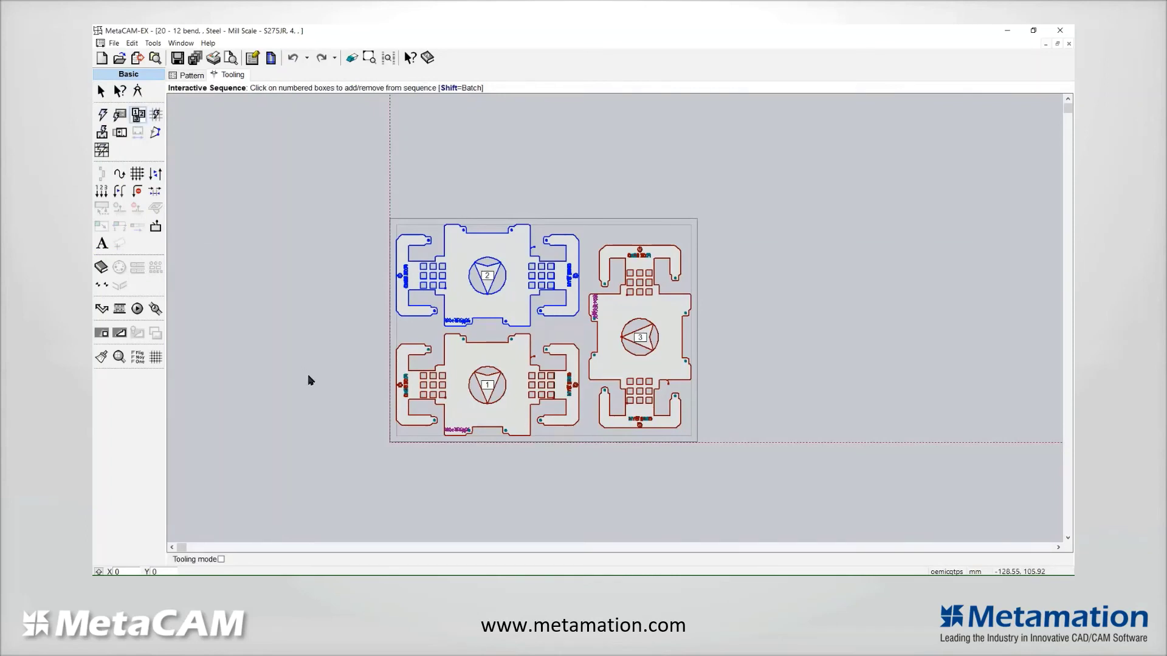
pyautogui.click(486, 278)
pyautogui.click(139, 176)
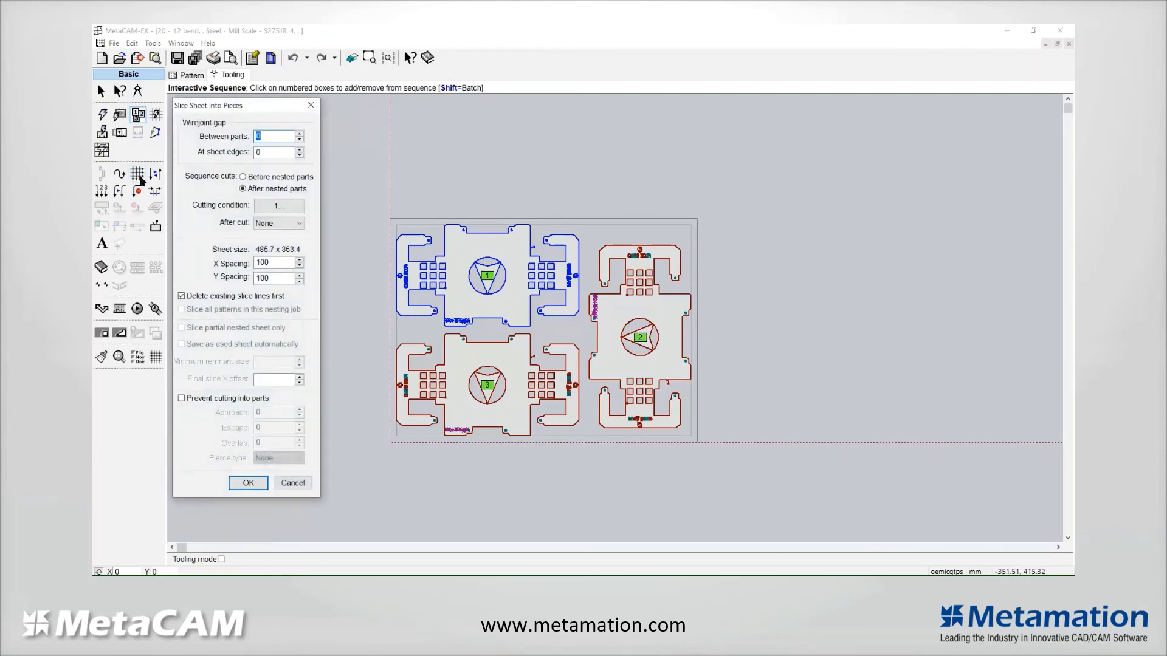
pyautogui.click(258, 483)
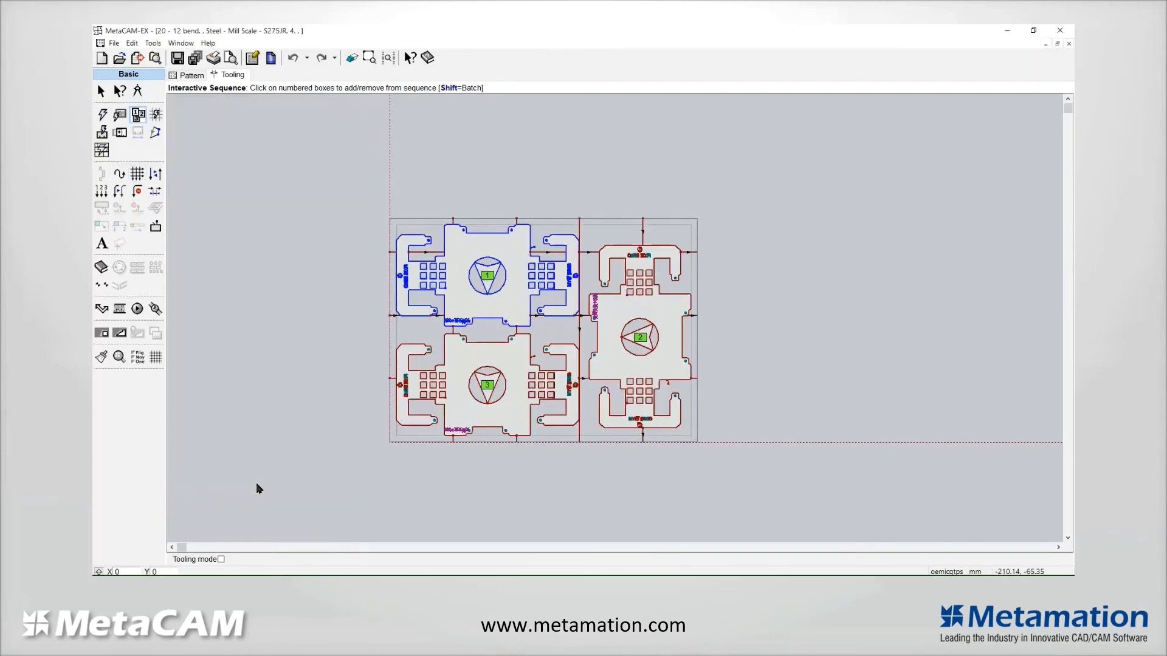
pyautogui.scroll(3, 524, 480)
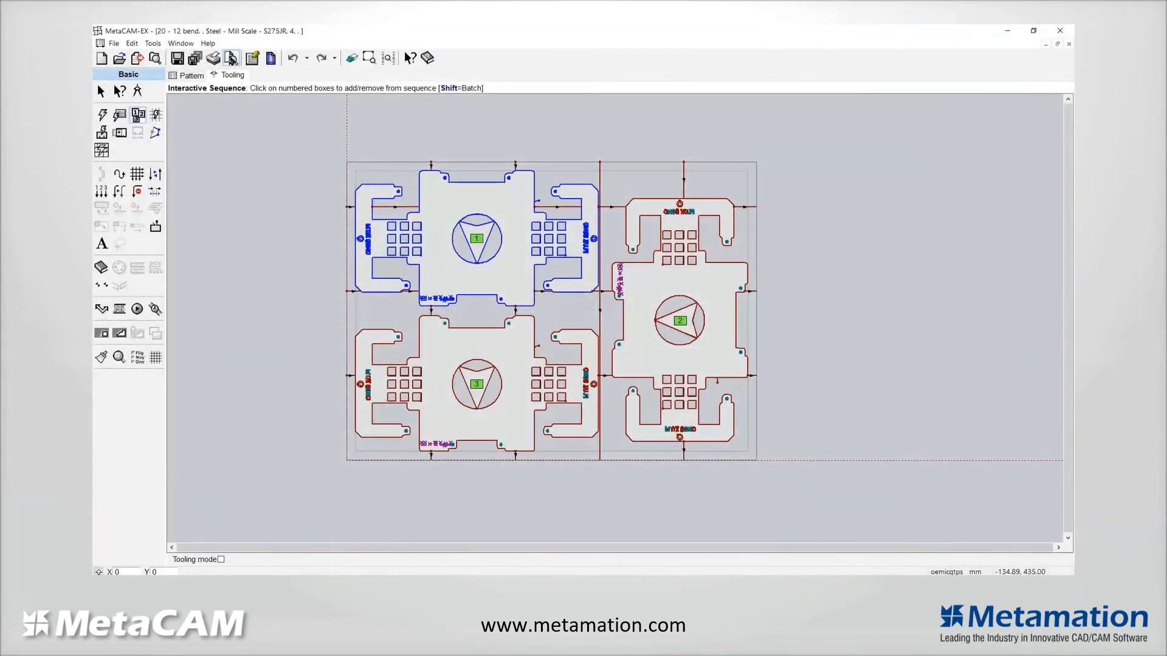
# Generate the Profile Layout Report from the Layout Report toolbar button
pyautogui.click(231, 58)
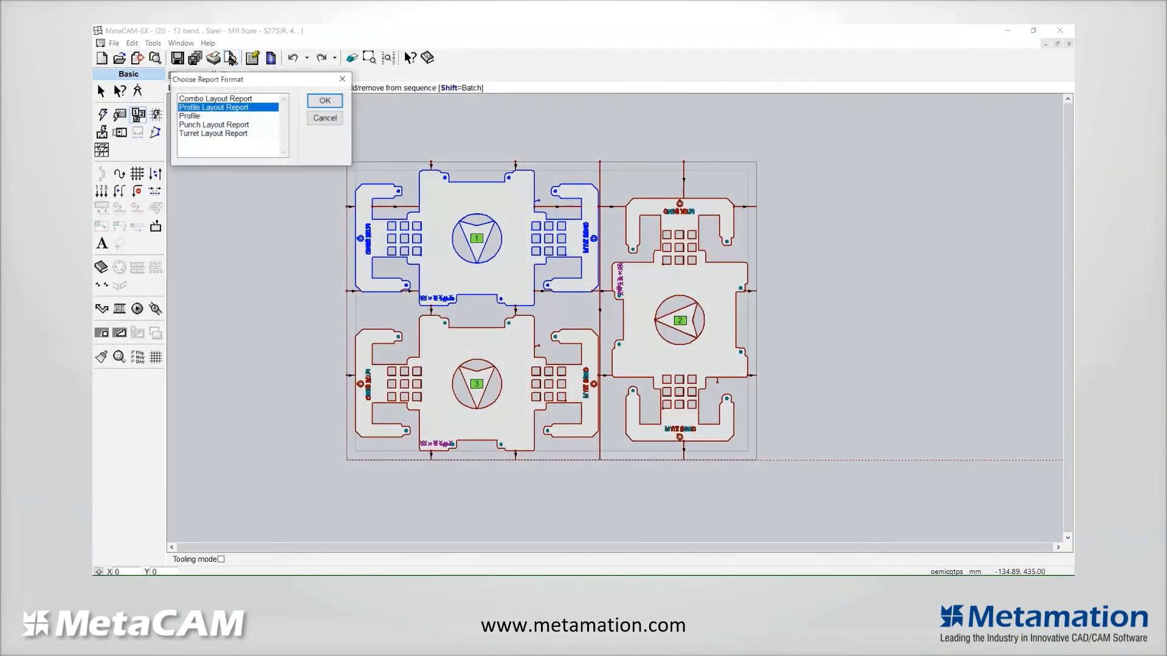
pyautogui.click(323, 103)
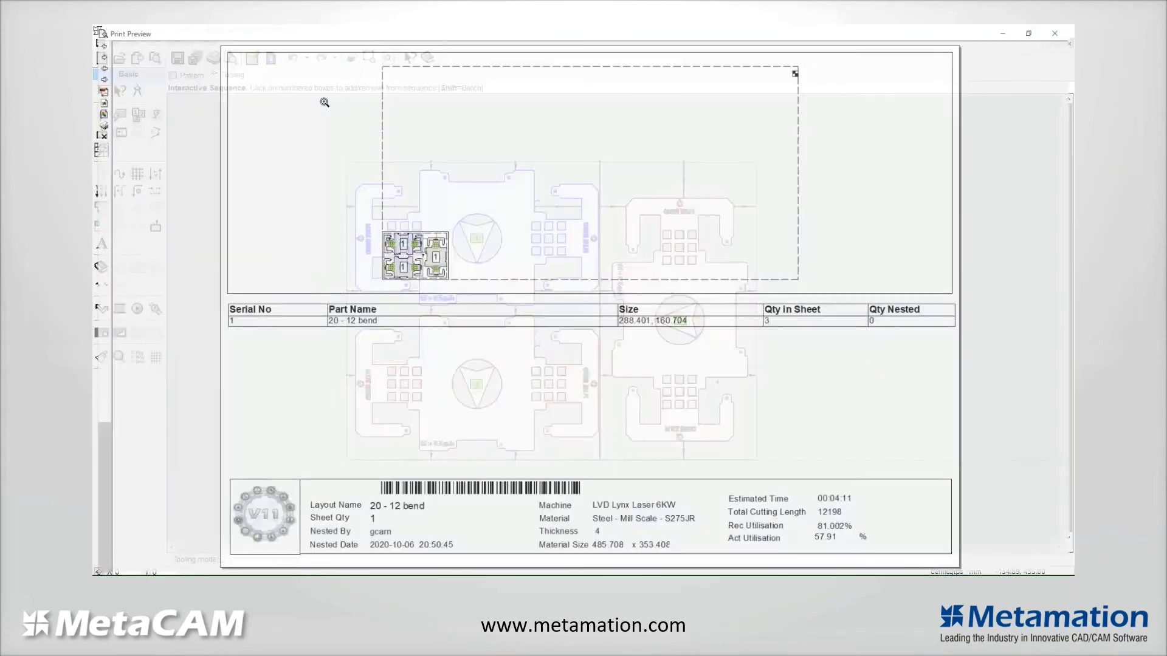